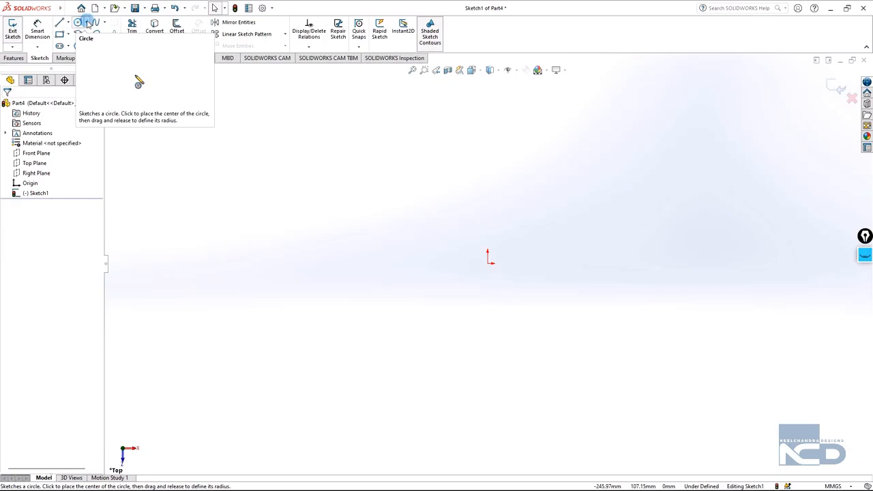
# Step: Mark up the screen with a freehand circle, its centre cross and an r-labelled radius line, and clear the markup
pyautogui.click(88, 24)
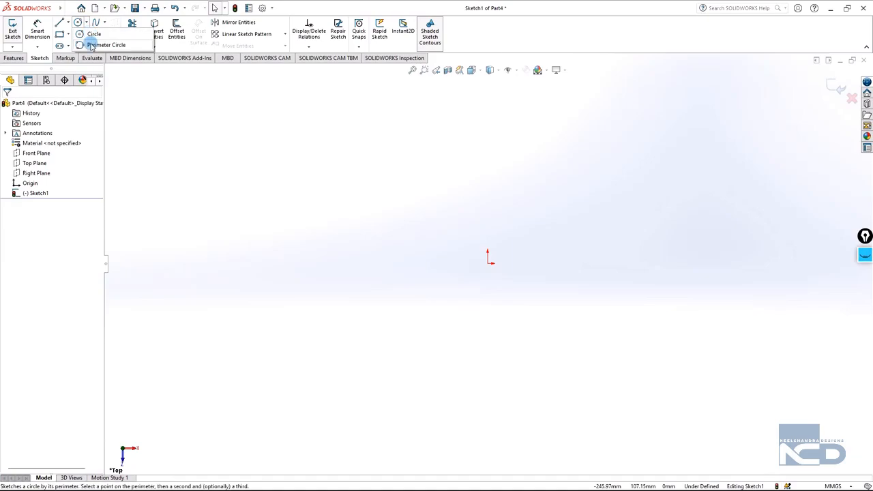
pyautogui.click(638, 208)
pyautogui.click(865, 256)
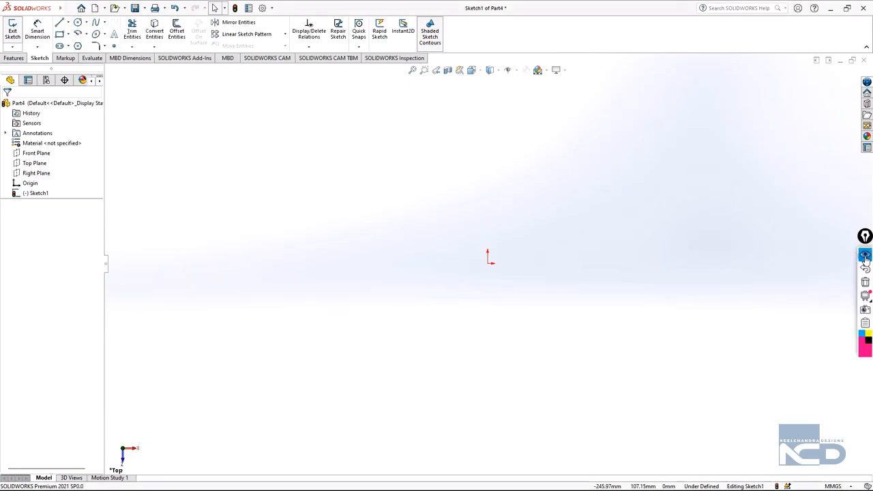
pyautogui.click(663, 253)
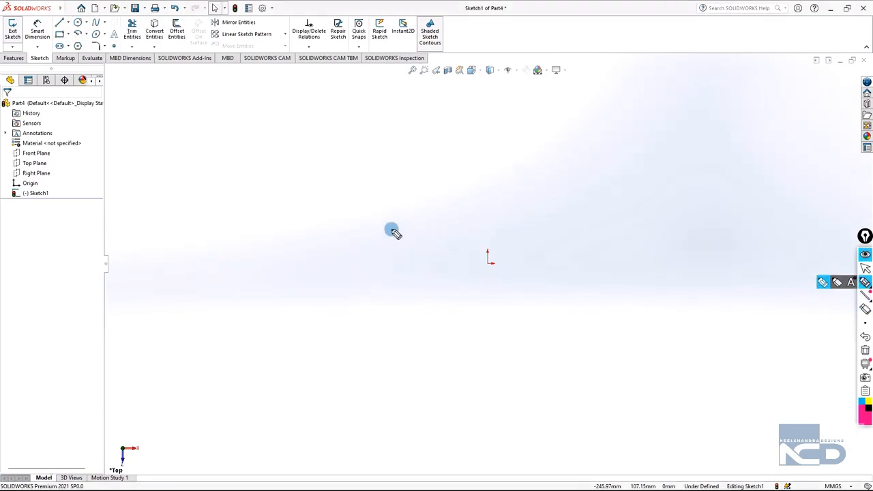
pyautogui.moveTo(321, 233); pyautogui.dragTo(370, 267)
pyautogui.moveTo(355, 235)
pyautogui.mouseDown()
pyautogui.moveTo(346, 268)
pyautogui.moveTo(558, 223)
pyautogui.mouseUp()
pyautogui.moveTo(443, 256)
pyautogui.mouseDown()
pyautogui.moveTo(470, 275)
pyautogui.moveTo(486, 260)
pyautogui.mouseUp()
pyautogui.moveTo(558, 223)
pyautogui.mouseDown()
pyautogui.moveTo(401, 137)
pyautogui.moveTo(388, 378)
pyautogui.moveTo(550, 236)
pyautogui.mouseUp()
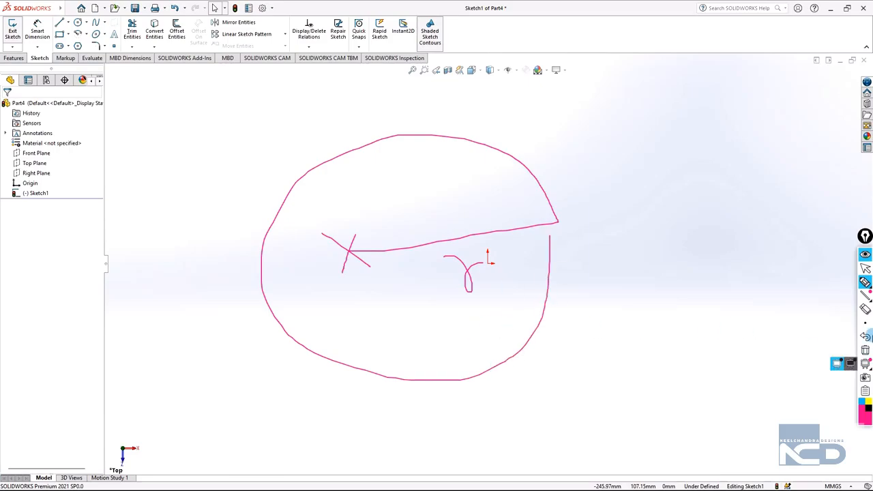
pyautogui.click(865, 351)
pyautogui.click(866, 255)
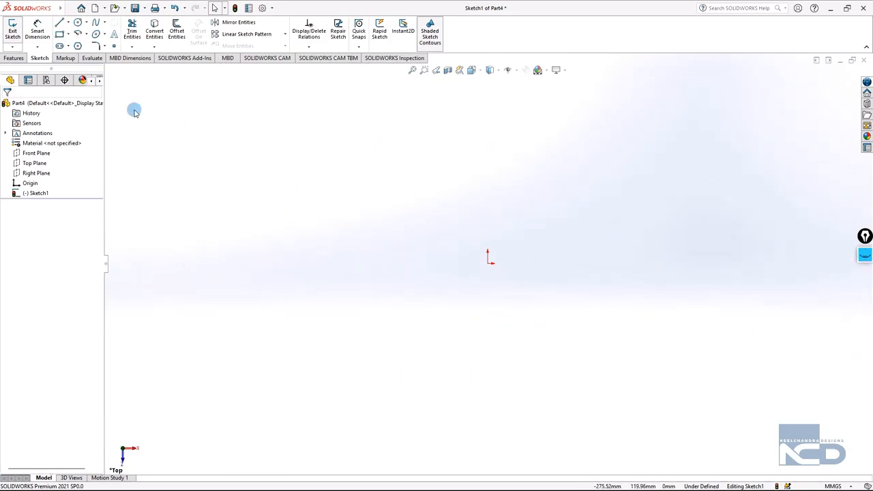
# Step: Sketch a centre-based circle with a radius of about 55 mm, up and to the left of the origin
pyautogui.click(86, 23)
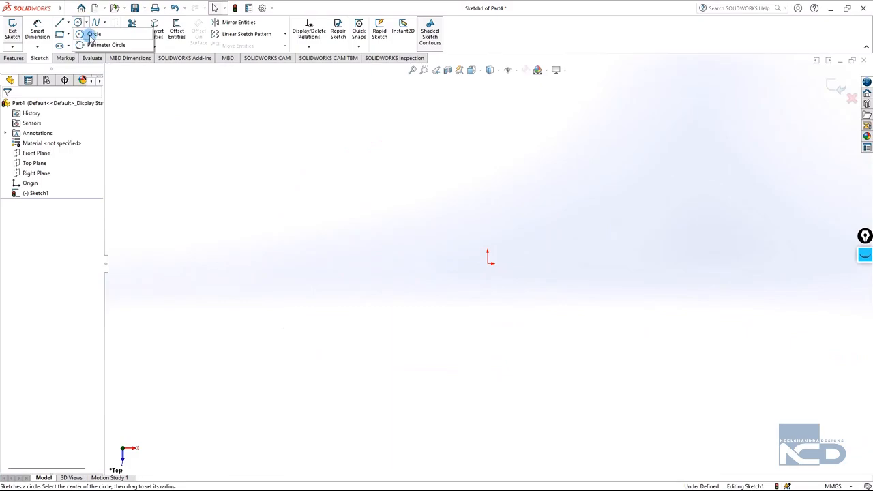
pyautogui.click(93, 35)
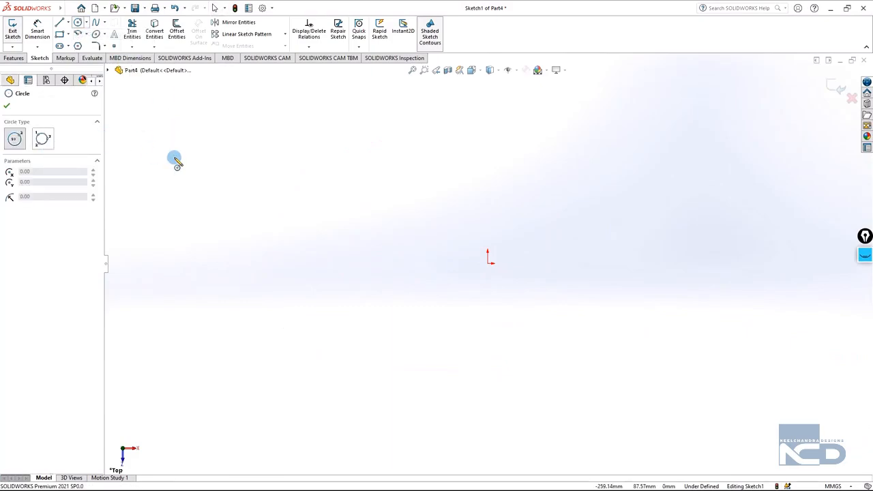
pyautogui.click(355, 216)
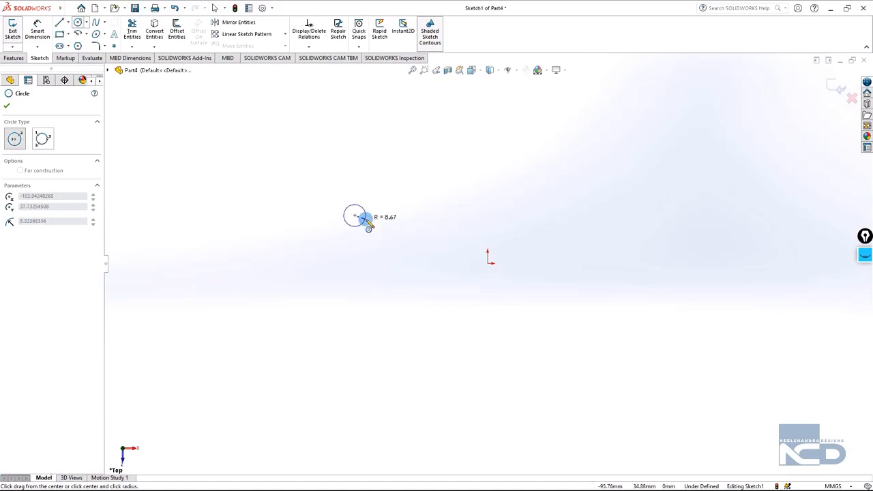
pyautogui.click(415, 250)
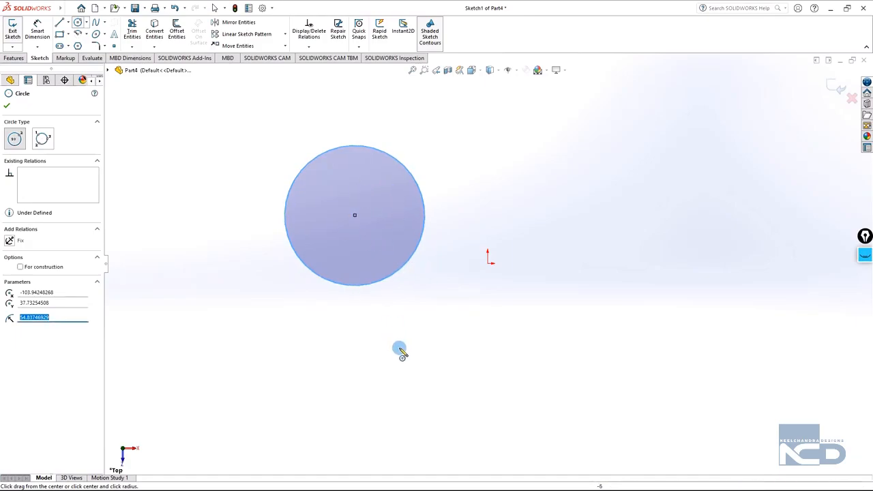
pyautogui.press('Escape')
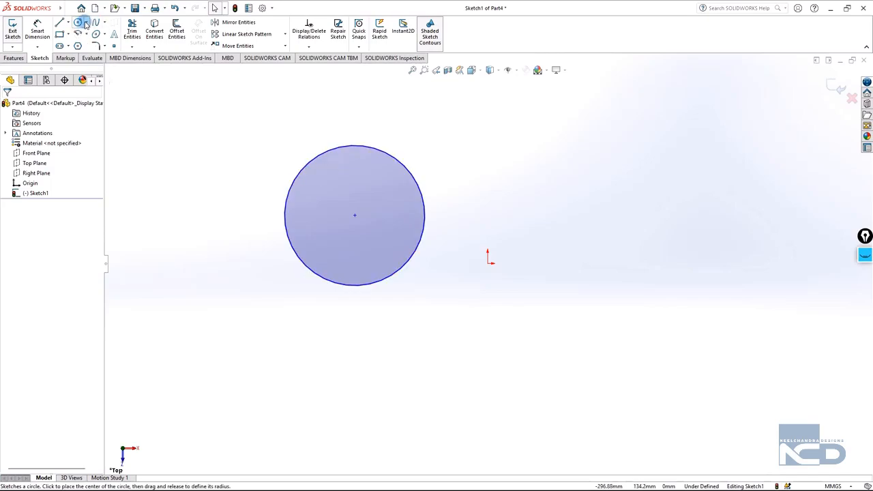
# Step: Sketch a horizontal line below and to the right of the origin
pyautogui.click(86, 24)
pyautogui.click(68, 24)
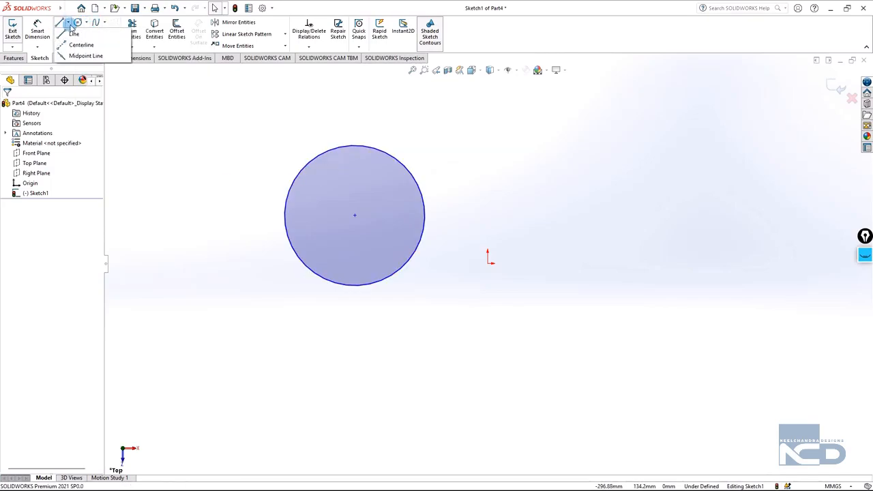
pyautogui.click(72, 33)
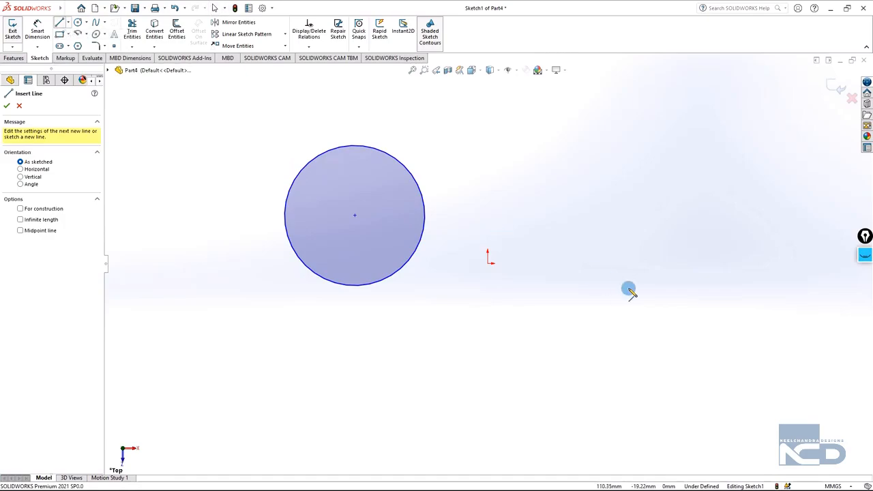
pyautogui.click(626, 339)
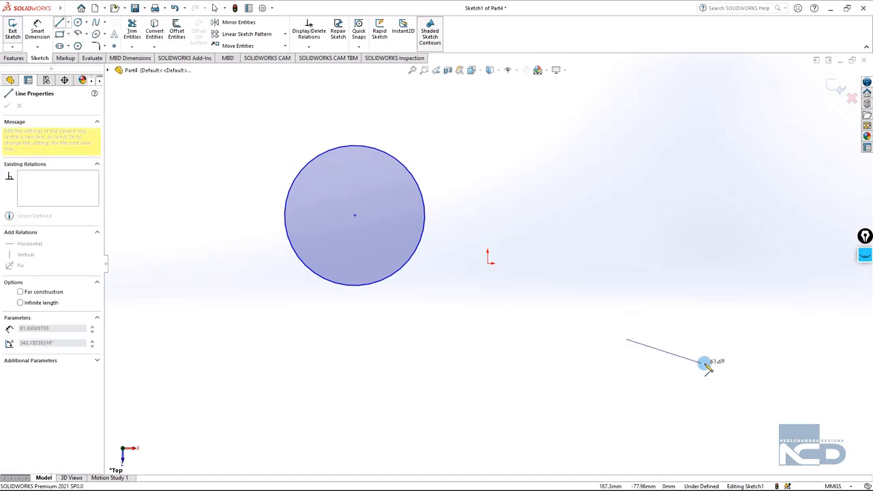
pyautogui.click(745, 339)
pyautogui.press('Escape')
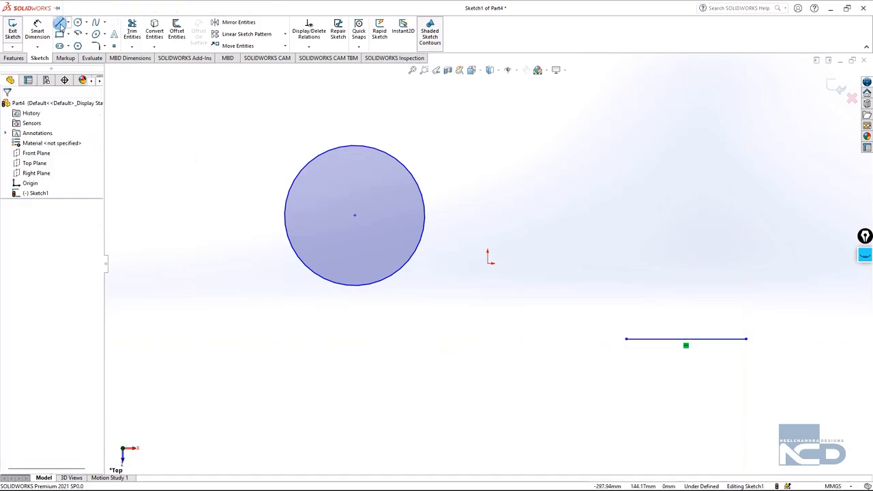
# Step: Sketch a second horizontal line beneath the circle, collinear with the first line and leaving a gap between them
pyautogui.click(68, 24)
pyautogui.click(73, 34)
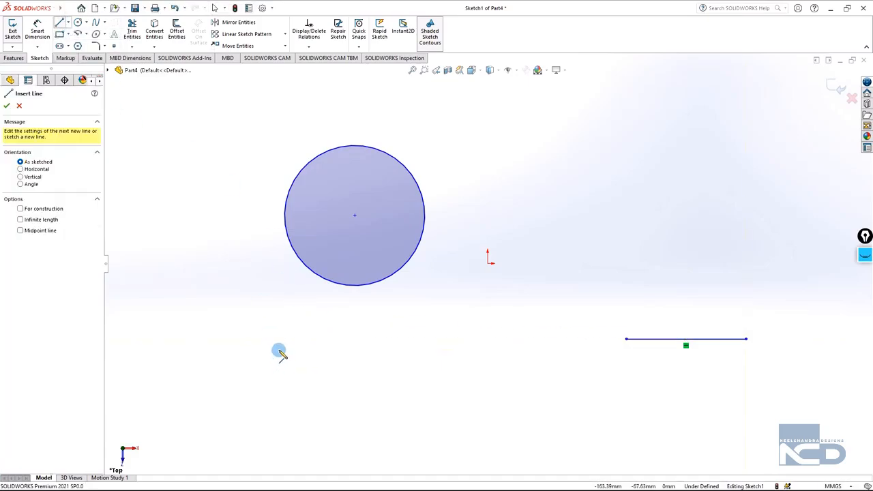
pyautogui.click(285, 339)
pyautogui.click(380, 339)
pyautogui.press('Escape')
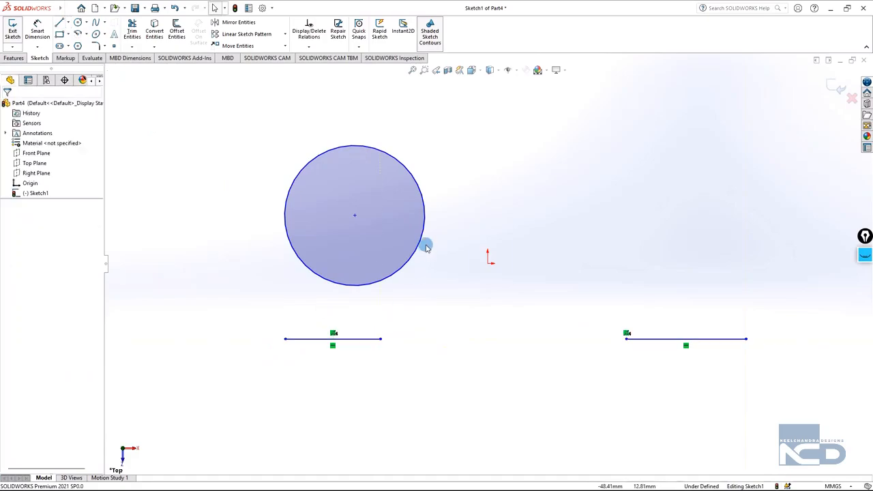
# Step: Delete the circle above the left-hand line
pyautogui.click(418, 242)
pyautogui.press('Delete')
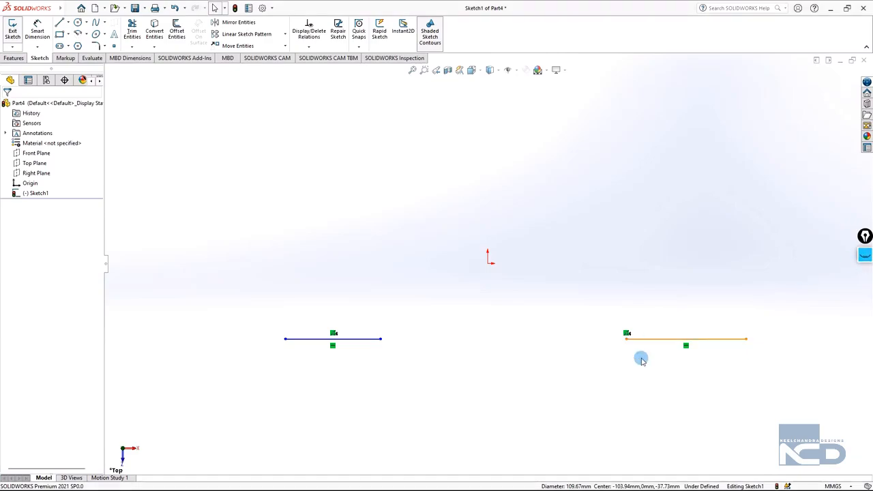
# Step: Mark up a freehand circle spanning the gap between the two horizontal lines and clear the markup
pyautogui.scroll(-5, 636, 377)
pyautogui.scroll(4, 587, 398)
pyautogui.scroll(1, 585, 397)
pyautogui.scroll(1, 171, 258)
pyautogui.scroll(-2, 168, 258)
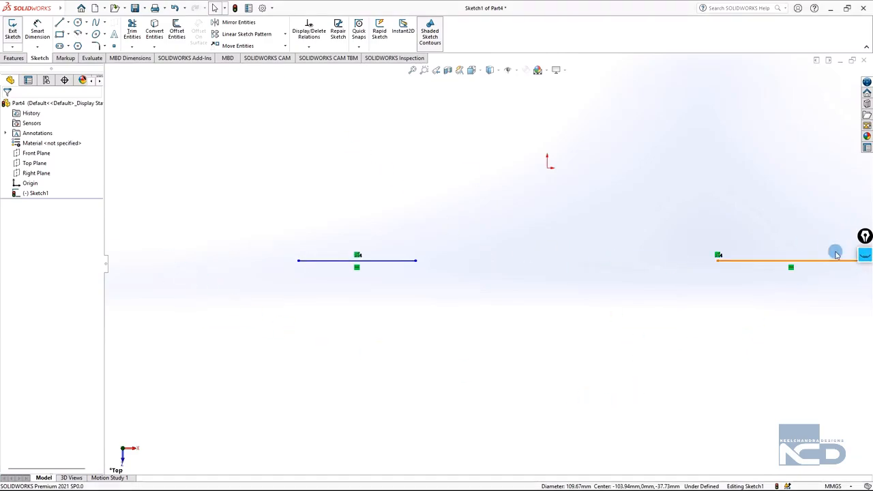
pyautogui.scroll(2, 805, 261)
pyautogui.scroll(-1, 749, 284)
pyautogui.click(865, 256)
pyautogui.click(865, 282)
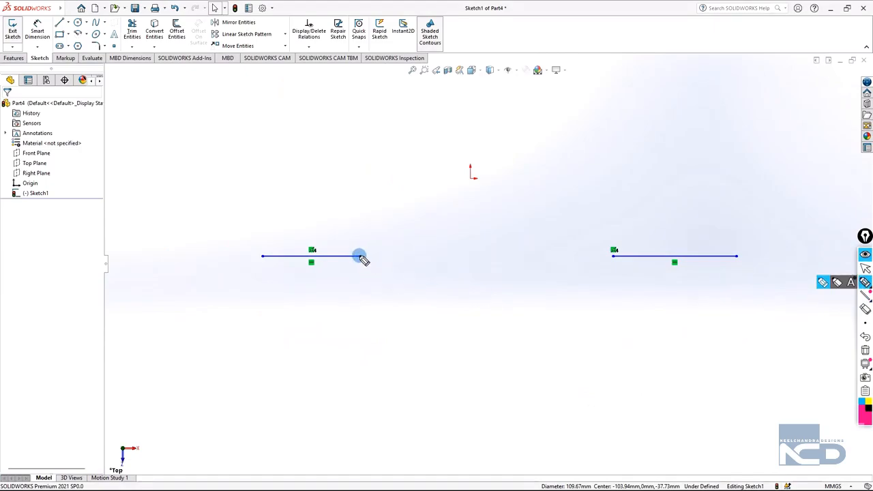
pyautogui.moveTo(522, 163)
pyautogui.mouseDown()
pyautogui.moveTo(395, 132)
pyautogui.moveTo(310, 309)
pyautogui.moveTo(470, 386)
pyautogui.moveTo(591, 340)
pyautogui.moveTo(610, 234)
pyautogui.mouseUp()
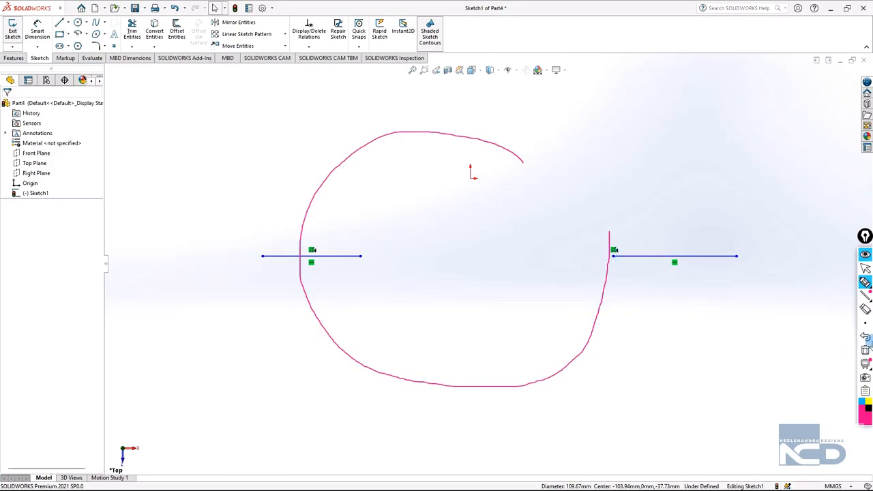
pyautogui.click(867, 349)
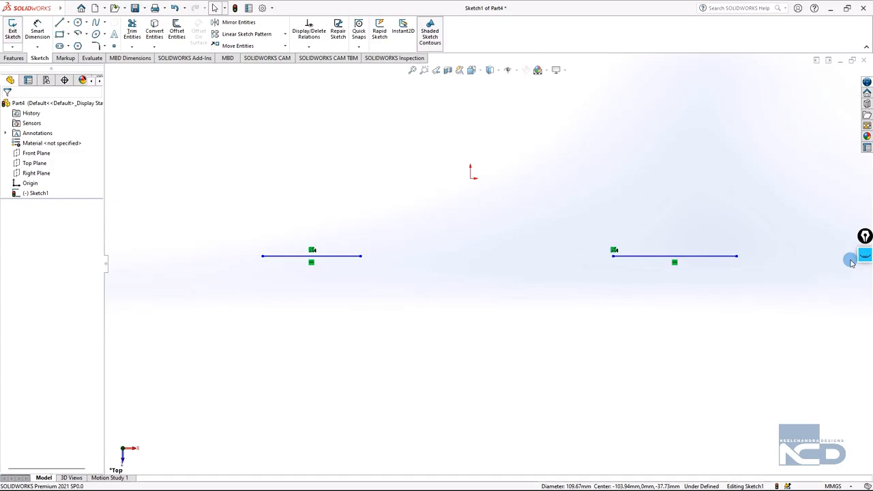
pyautogui.click(77, 22)
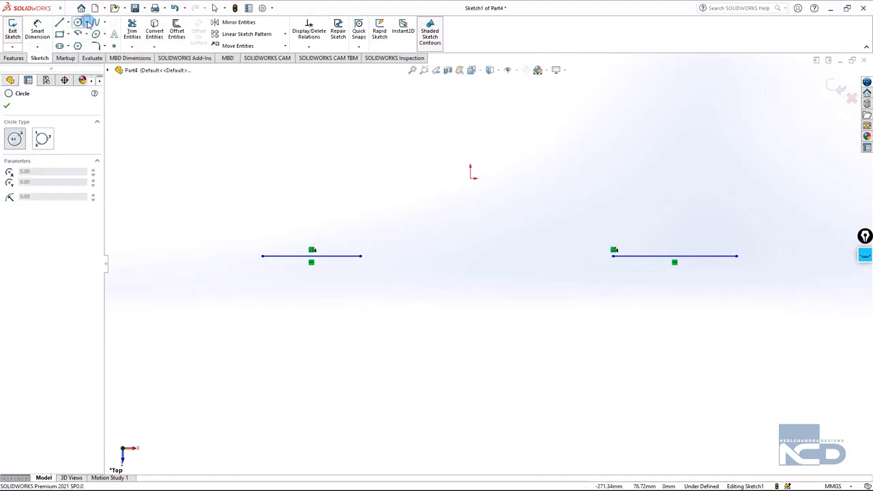
pyautogui.click(88, 23)
pyautogui.click(90, 34)
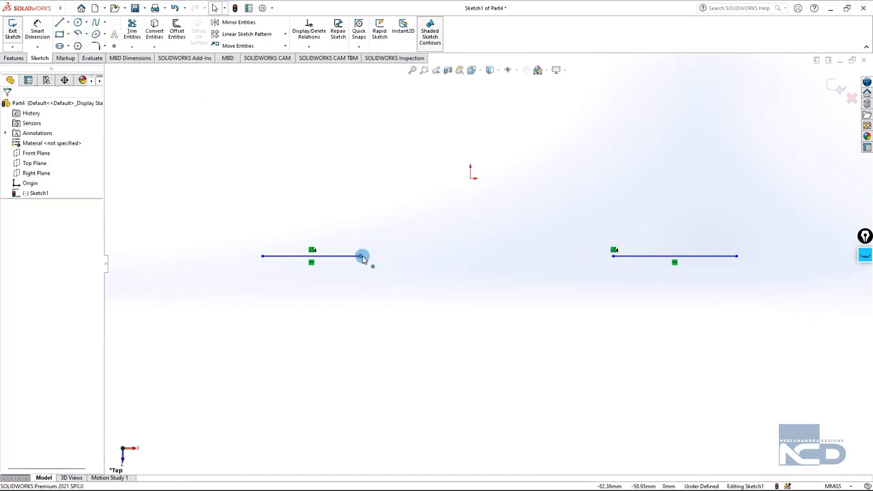
pyautogui.click(70, 13)
pyautogui.click(351, 170)
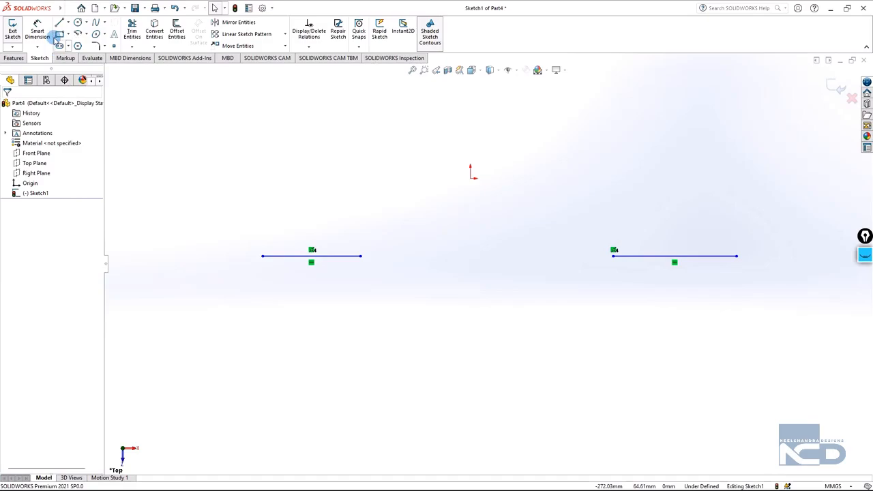
# Step: Sketch a circle of about 193 mm radius centred on the left line's inner endpoint and passing through the right line's inner endpoint
pyautogui.click(78, 22)
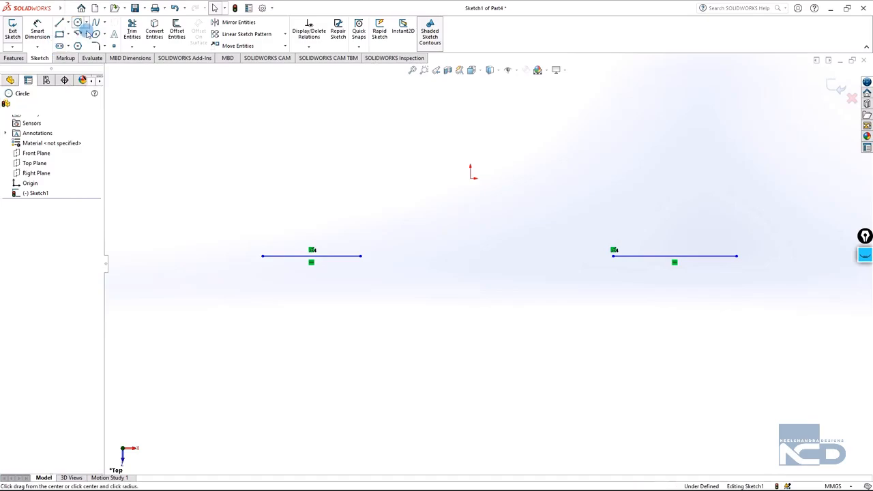
pyautogui.click(361, 256)
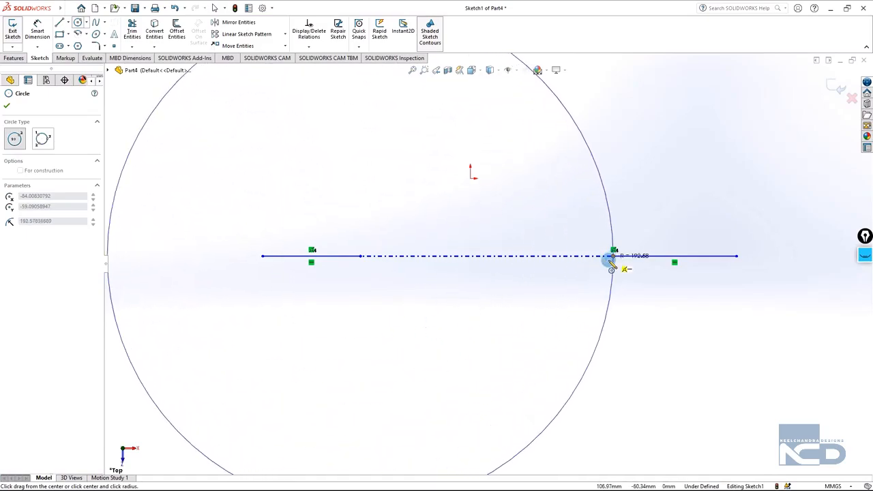
pyautogui.scroll(-1, 600, 273)
pyautogui.scroll(2, 595, 280)
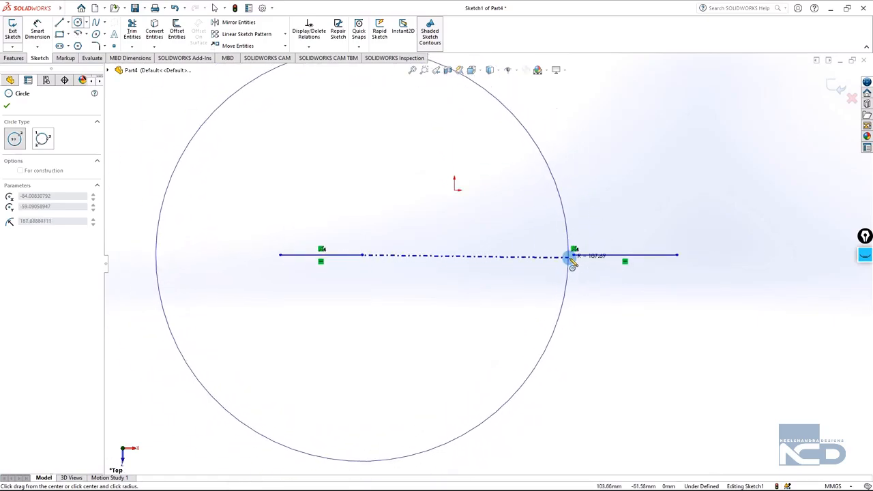
pyautogui.click(574, 259)
pyautogui.scroll(2, 567, 294)
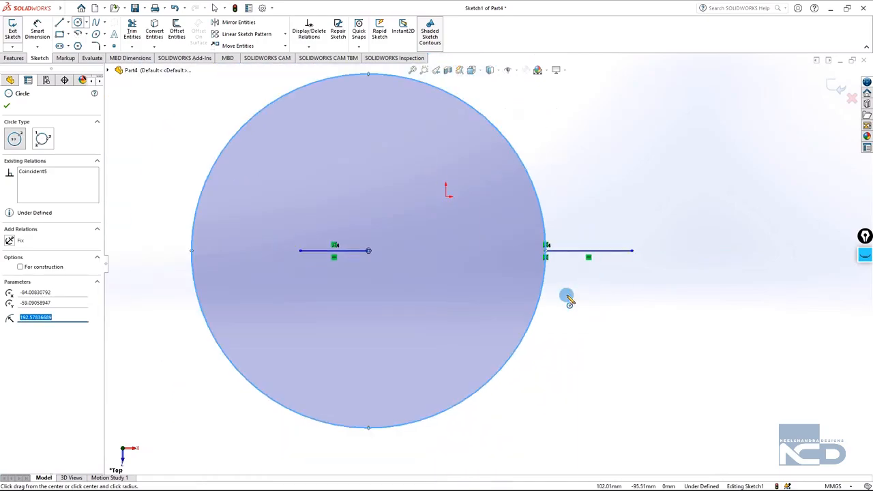
pyautogui.scroll(-2, 357, 298)
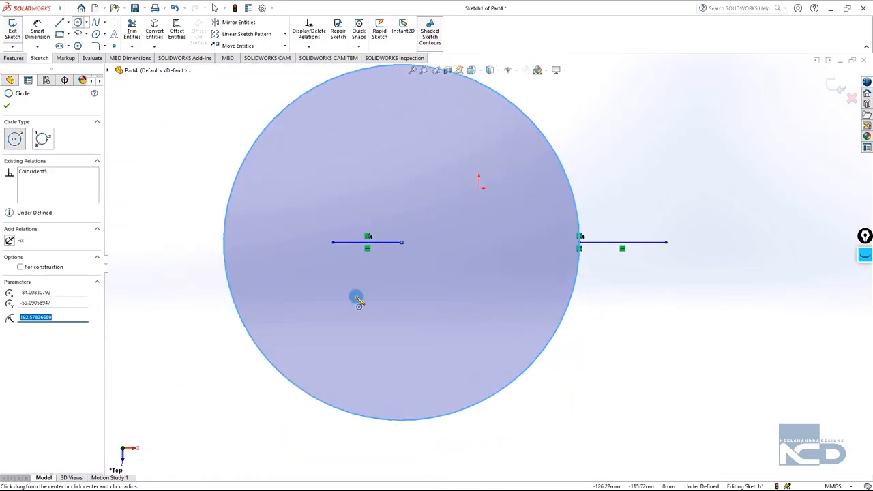
pyautogui.scroll(1, 357, 298)
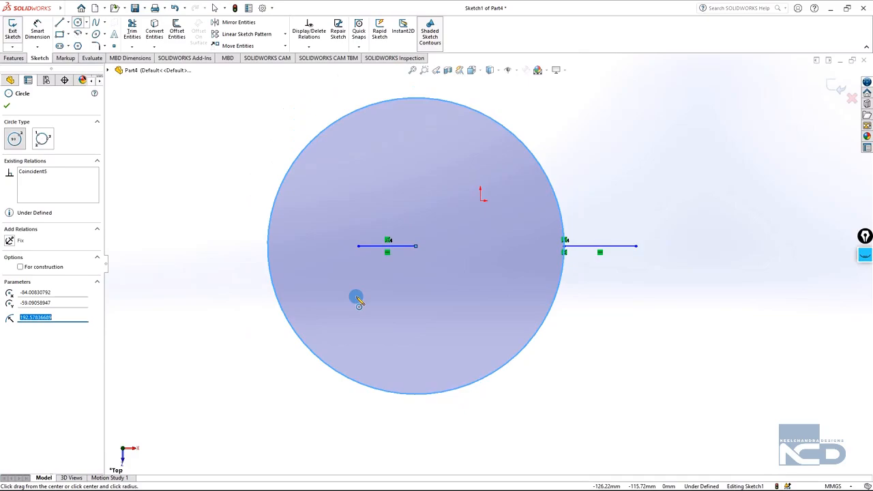
pyautogui.press('Escape')
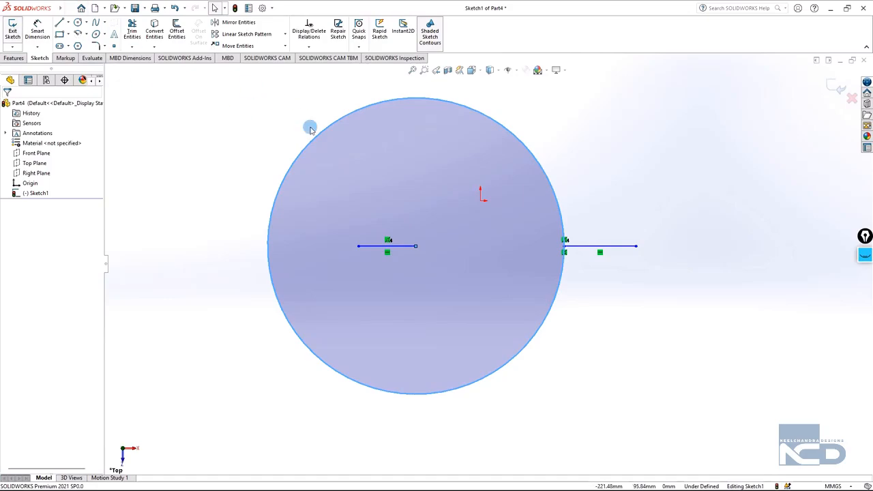
# Step: Delete the large circle centred on the left line's inner endpoint
pyautogui.click(315, 139)
pyautogui.press('Escape')
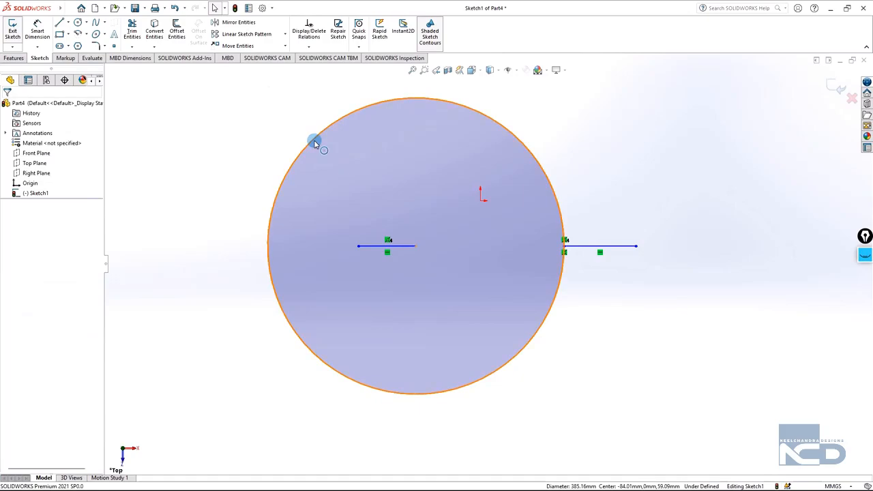
pyautogui.click(309, 142)
pyautogui.press('Delete')
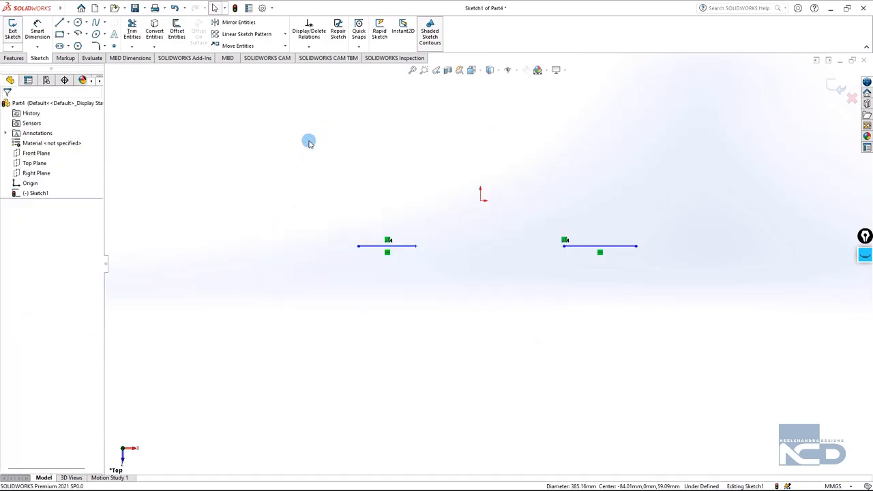
pyautogui.click(86, 22)
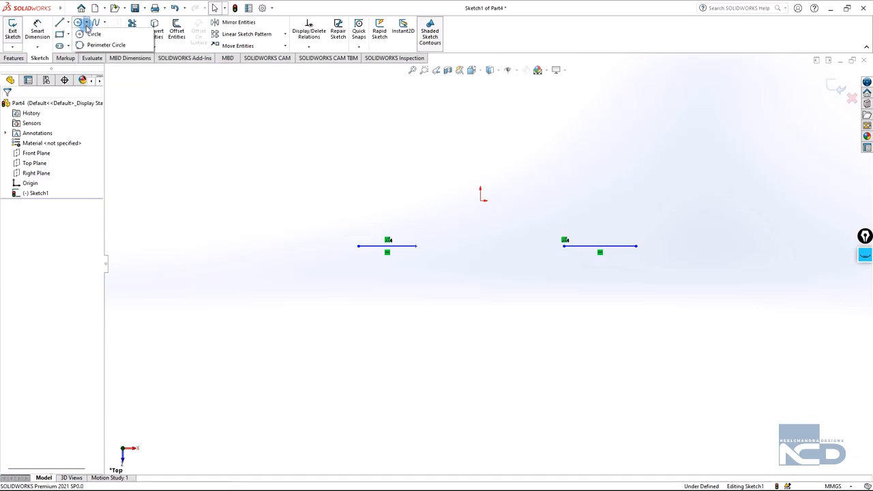
pyautogui.click(96, 45)
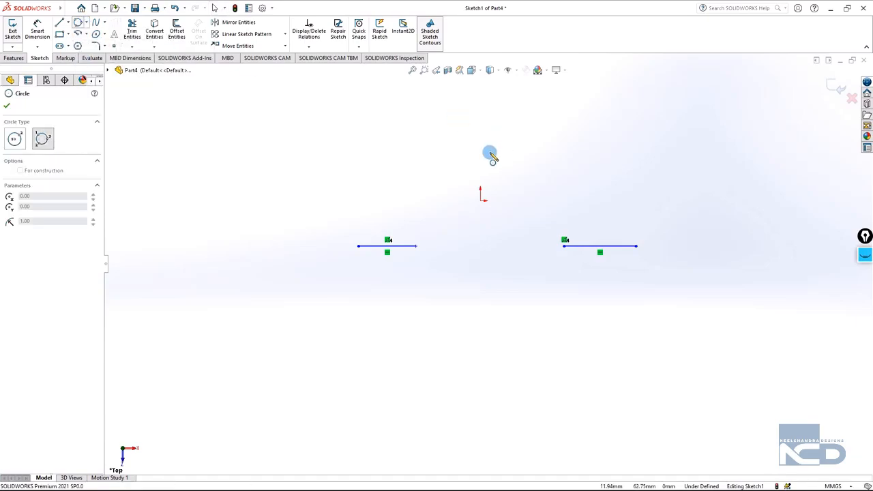
pyautogui.press('Escape')
# Step: Sketch a vertical line above the origin, aligned with the origin and centred over the gap between the horizontal lines
pyautogui.click(67, 23)
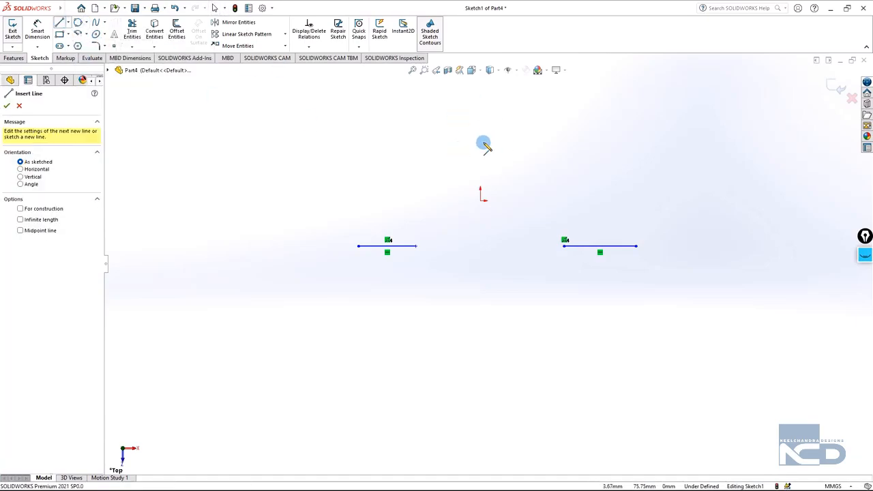
pyautogui.click(480, 145)
pyautogui.click(481, 87)
pyautogui.press('Escape')
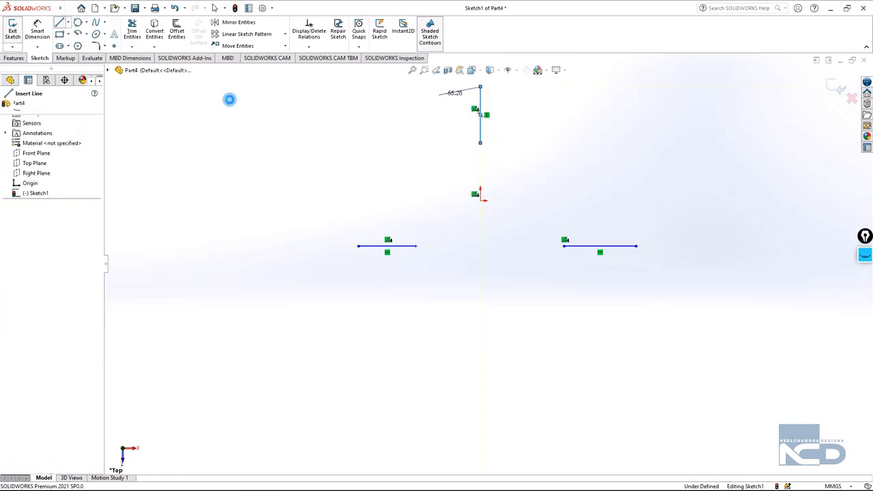
# Step: Sketch a perimeter circle of about 102 mm radius through the inner endpoints of the left, vertical and right lines
pyautogui.click(85, 22)
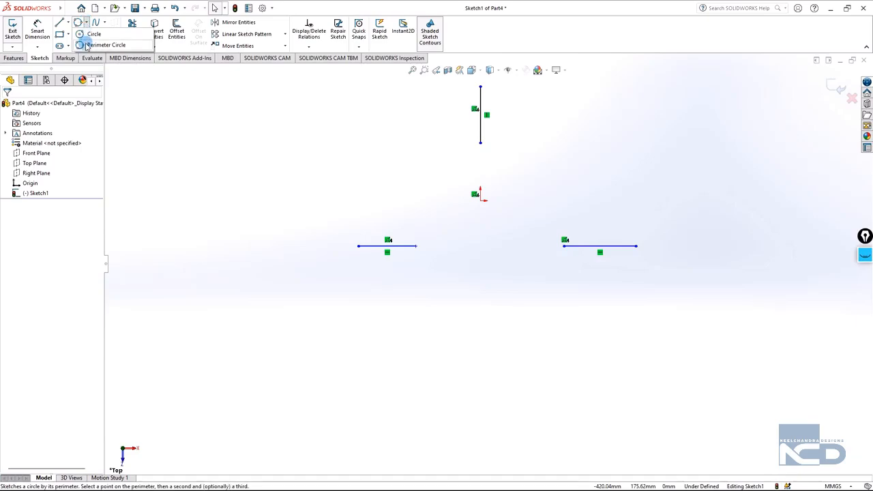
pyautogui.click(90, 43)
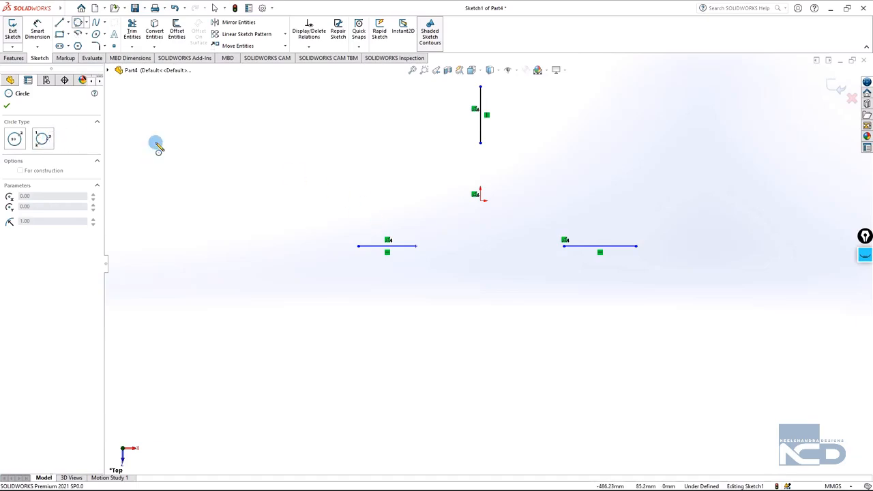
pyautogui.click(415, 247)
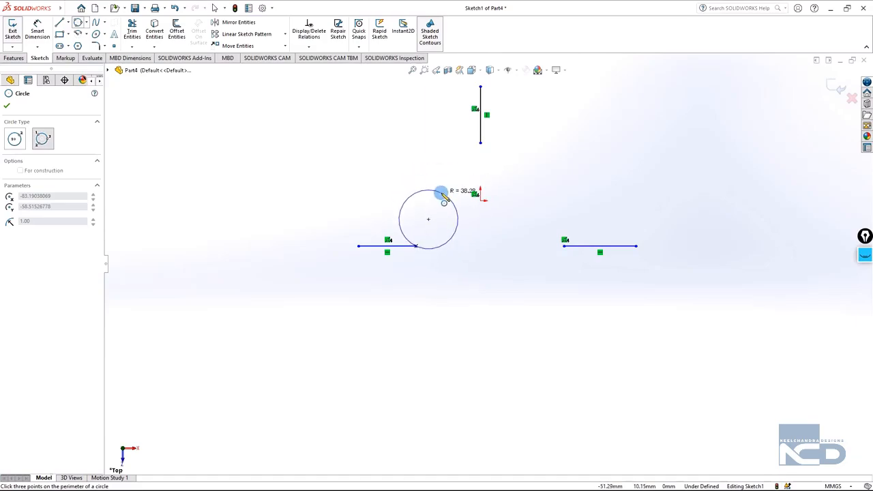
pyautogui.click(481, 144)
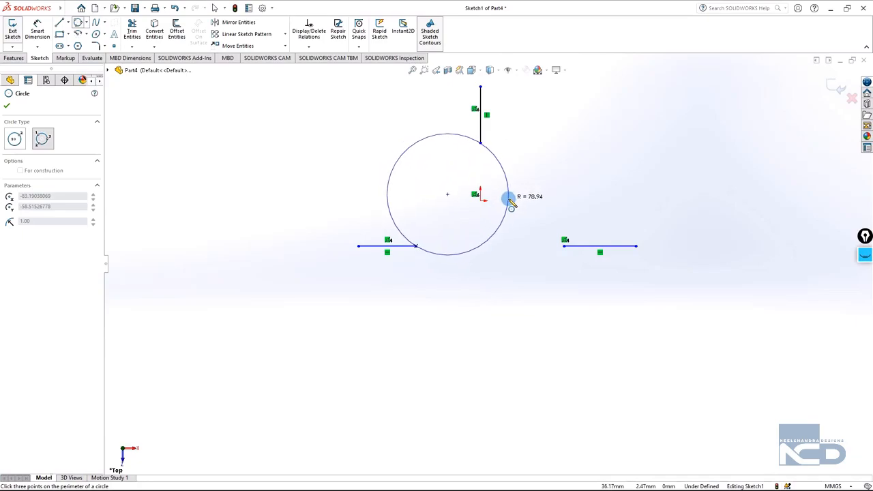
pyautogui.click(565, 247)
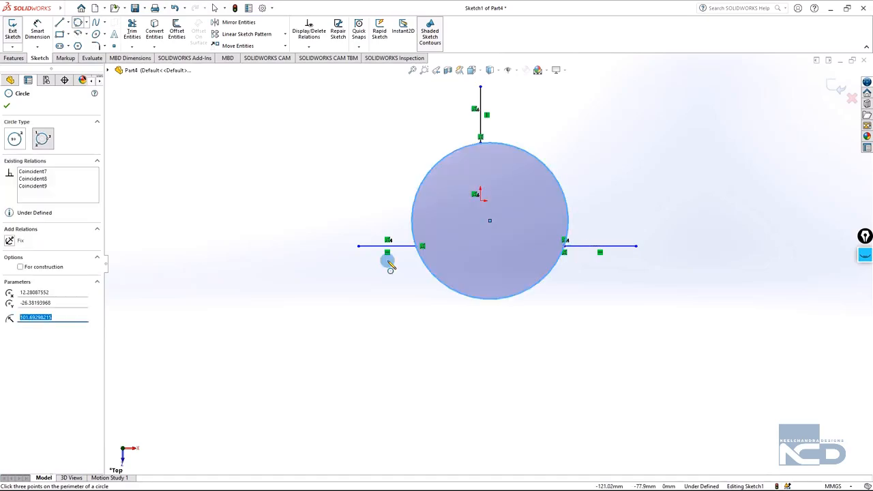
pyautogui.press('Escape')
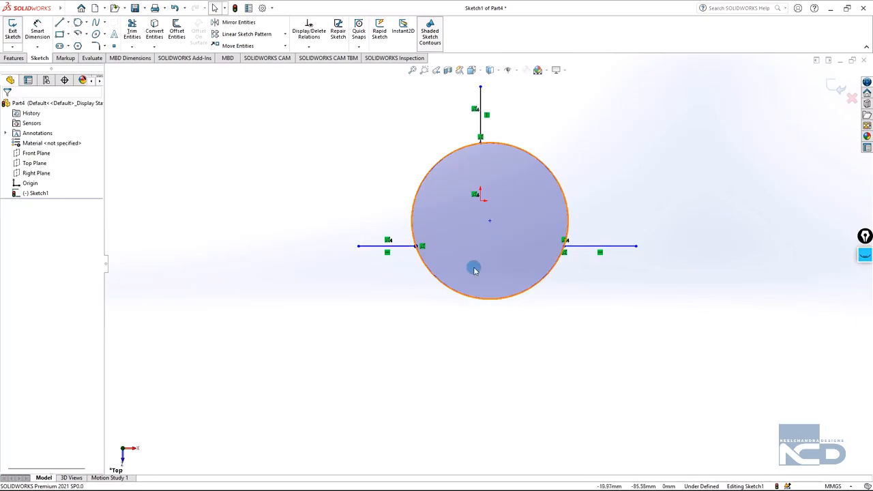
# Step: Sketch a second perimeter circle through the outer endpoints of the left, vertical and right lines
pyautogui.scroll(2, 473, 267)
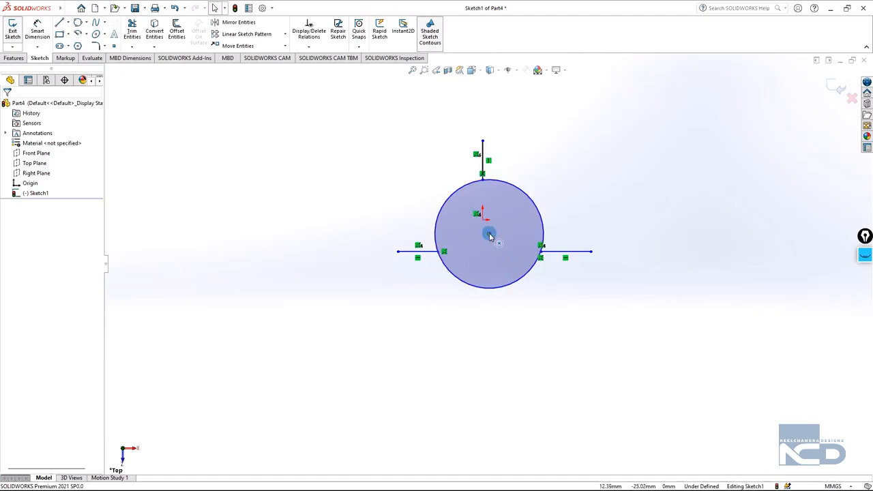
pyautogui.click(86, 23)
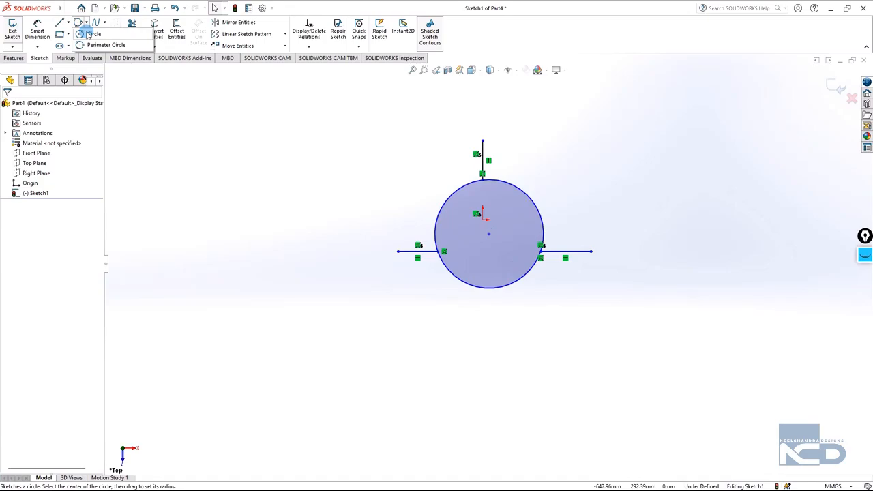
pyautogui.click(80, 44)
pyautogui.click(399, 252)
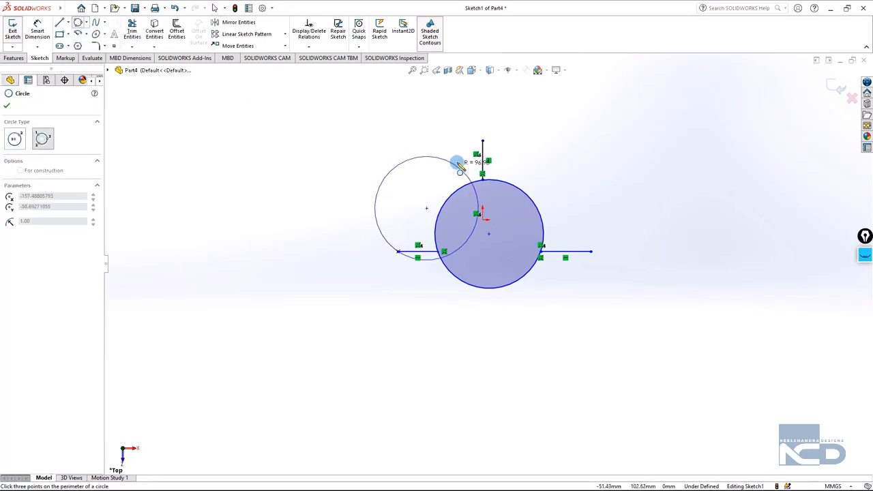
pyautogui.click(483, 141)
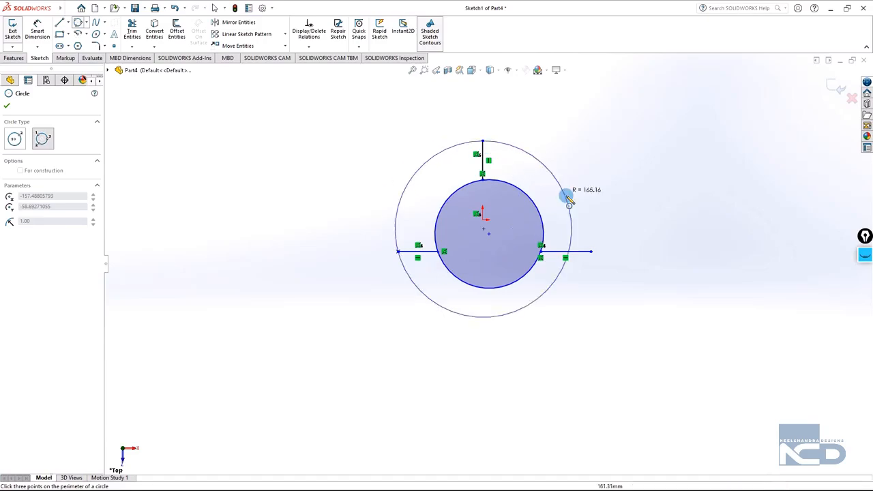
pyautogui.click(598, 252)
pyautogui.press('Escape')
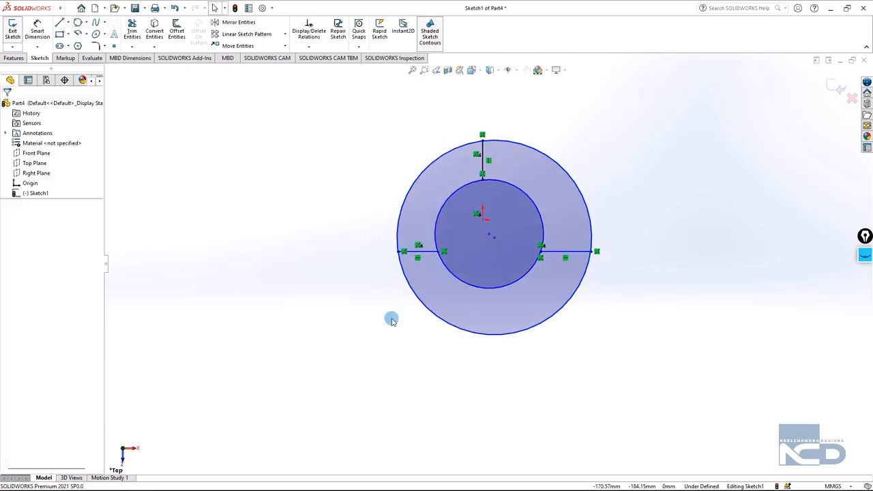
# Step: Sketch a centre-based circle of about 99 mm radius to the left of the nested circles and make it construction geometry
pyautogui.scroll(1, 392, 321)
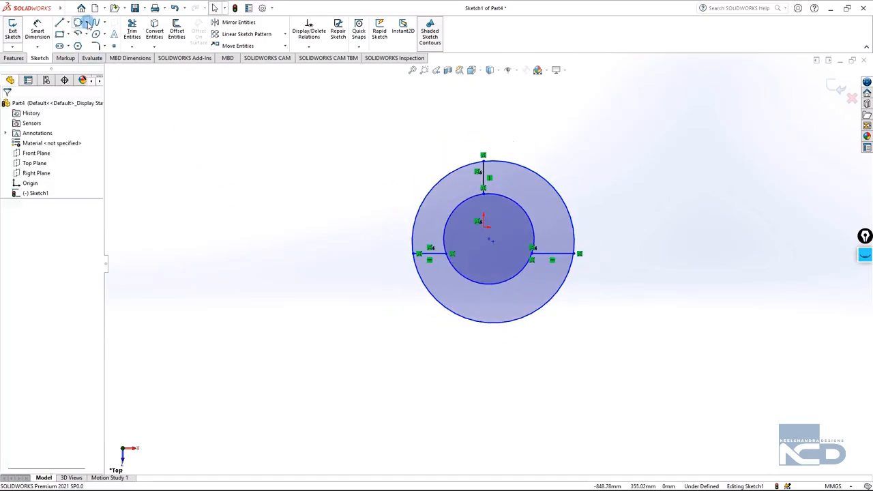
pyautogui.click(88, 23)
pyautogui.click(85, 34)
pyautogui.click(248, 189)
pyautogui.click(294, 196)
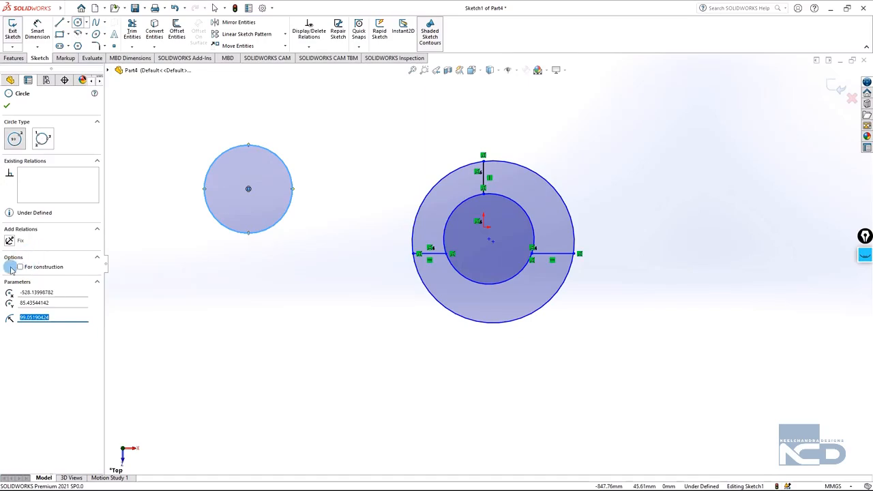
pyautogui.click(21, 267)
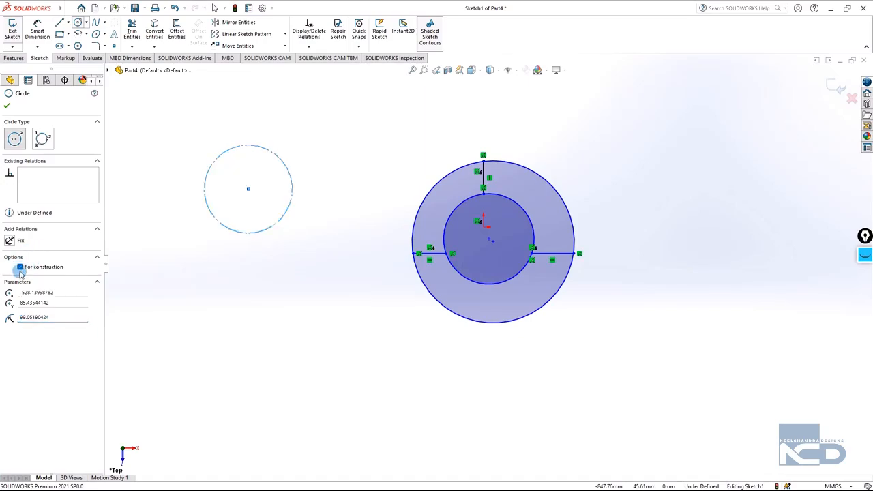
pyautogui.click(7, 106)
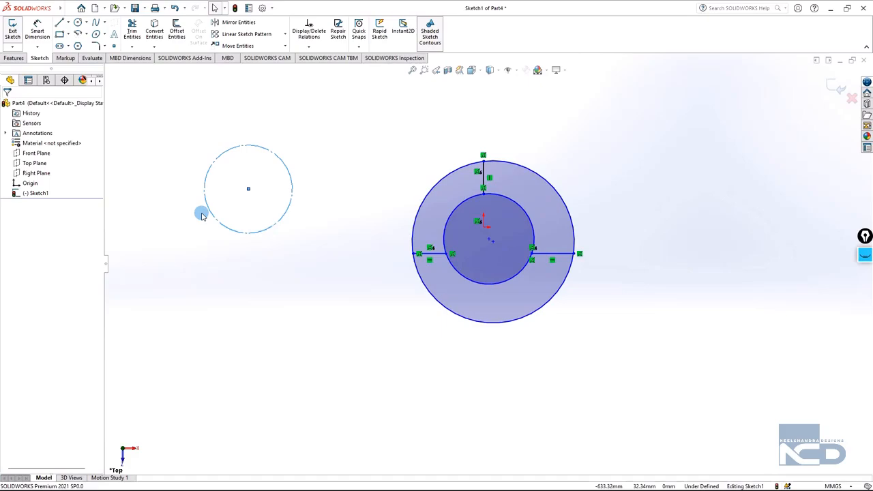
# Step: Delete all the lines and circles in the sketch
pyautogui.moveTo(175, 107); pyautogui.dragTo(666, 377)
pyautogui.press('Delete')
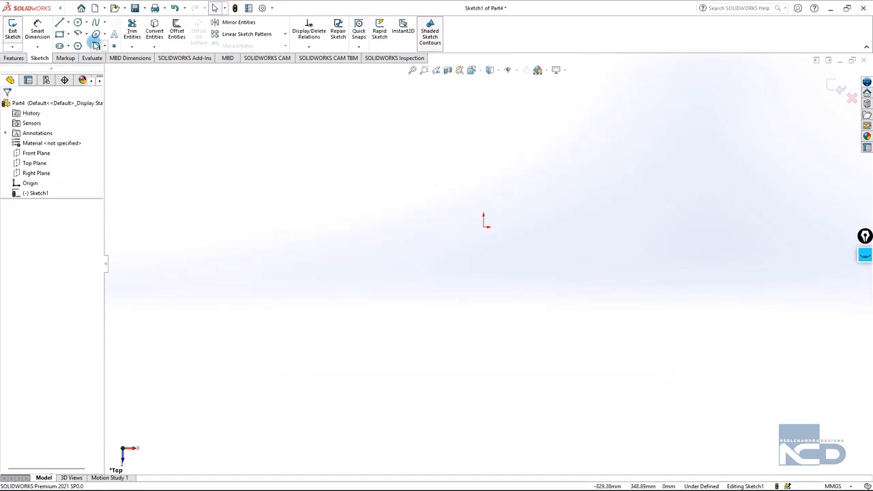
# Step: Mark two diagonally opposite rectangle corners with freehand crosses either side of the origin and clear the markup
pyautogui.click(67, 34)
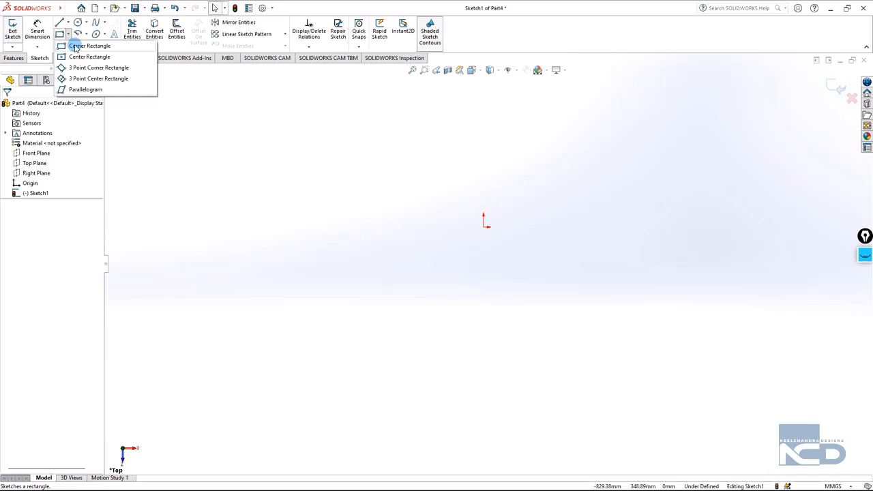
pyautogui.click(76, 47)
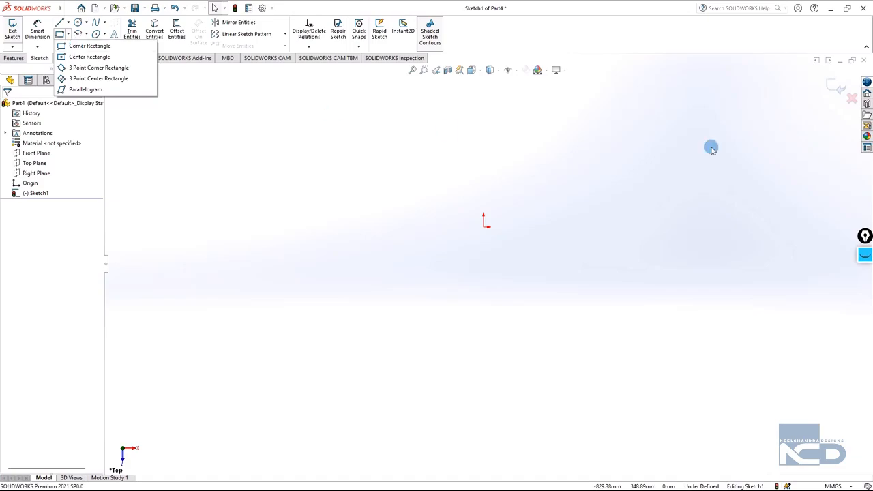
pyautogui.click(865, 256)
pyautogui.click(865, 282)
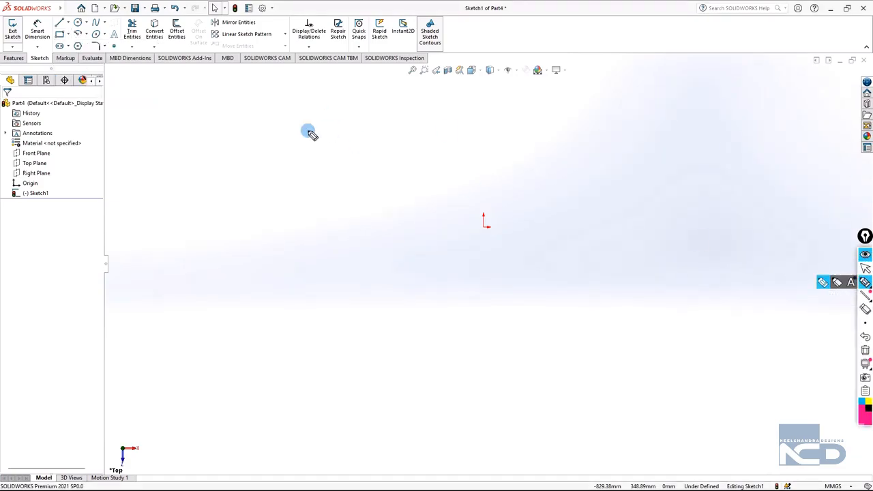
pyautogui.moveTo(308, 131)
pyautogui.mouseDown()
pyautogui.moveTo(341, 156)
pyautogui.moveTo(316, 159)
pyautogui.mouseUp()
pyautogui.moveTo(650, 308)
pyautogui.mouseDown()
pyautogui.moveTo(683, 329)
pyautogui.moveTo(660, 330)
pyautogui.mouseUp()
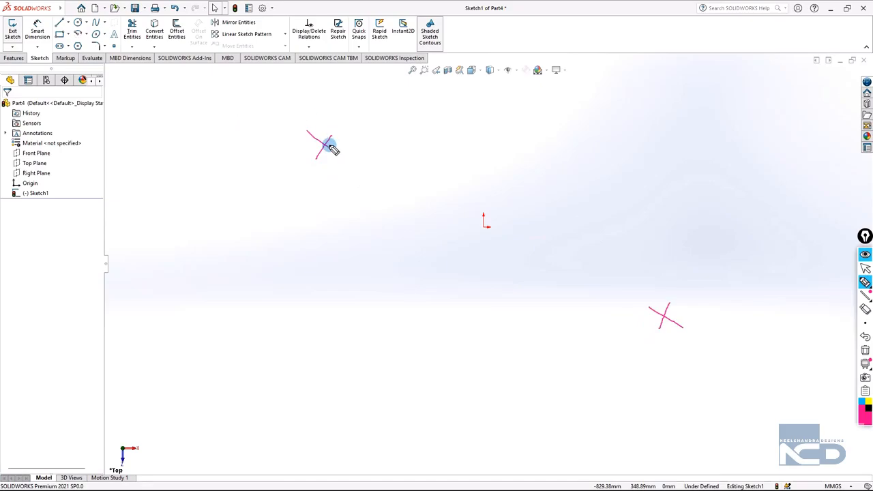
pyautogui.moveTo(330, 144)
pyautogui.mouseDown()
pyautogui.moveTo(639, 151)
pyautogui.moveTo(669, 320)
pyautogui.moveTo(374, 324)
pyautogui.moveTo(329, 208)
pyautogui.moveTo(328, 148)
pyautogui.mouseUp()
pyautogui.click(865, 350)
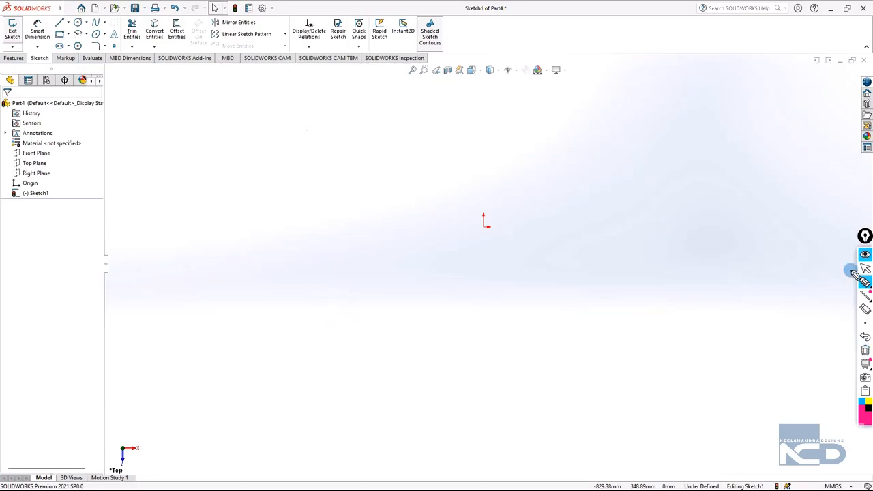
# Step: Sketch a corner rectangle about 463 mm wide and 364 mm high to the left of the origin
pyautogui.click(68, 34)
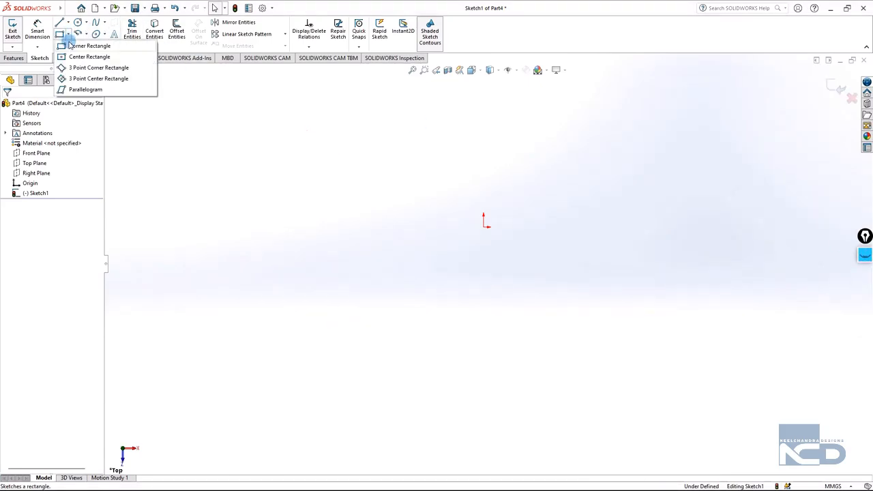
pyautogui.click(69, 46)
pyautogui.click(255, 145)
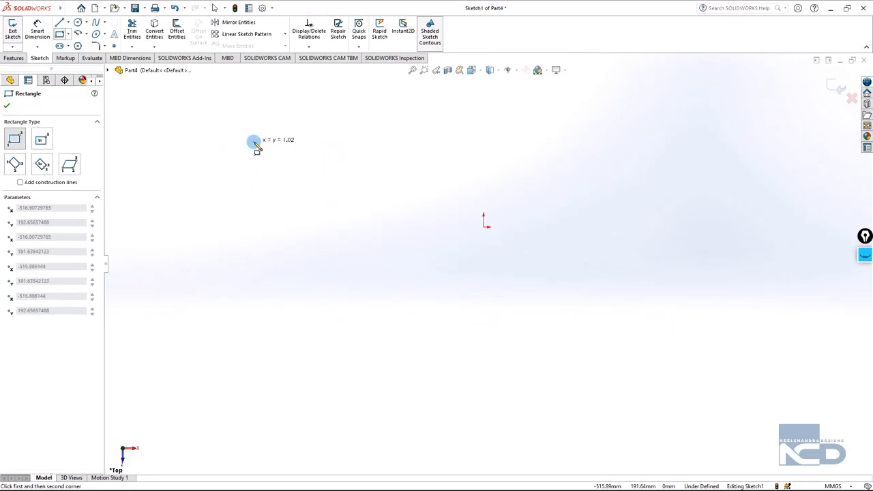
pyautogui.click(460, 304)
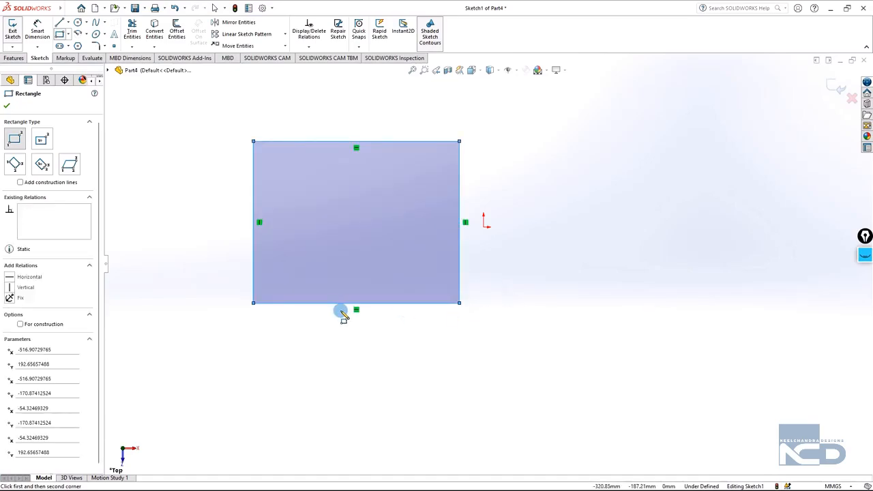
pyautogui.press('Escape')
# Step: Sketch a center rectangle about 703 mm wide and 685 mm high to the right of the origin
pyautogui.scroll(4, 351, 308)
pyautogui.scroll(-2, 692, 296)
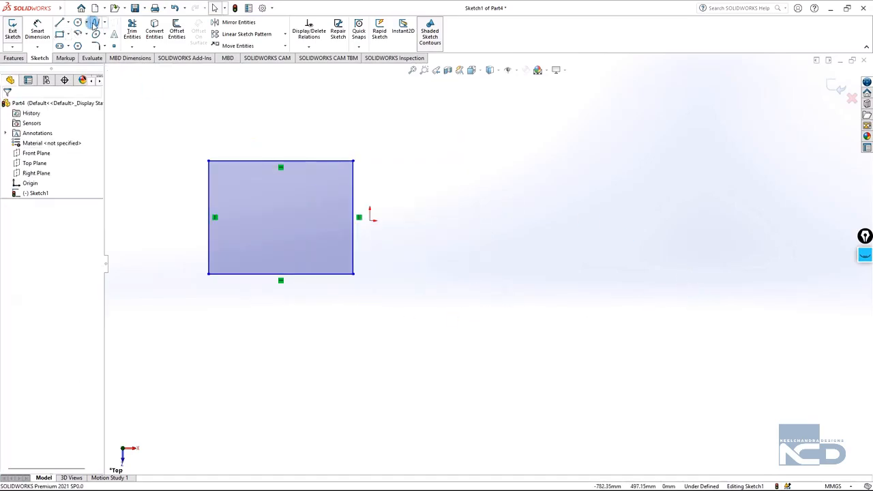
pyautogui.click(68, 35)
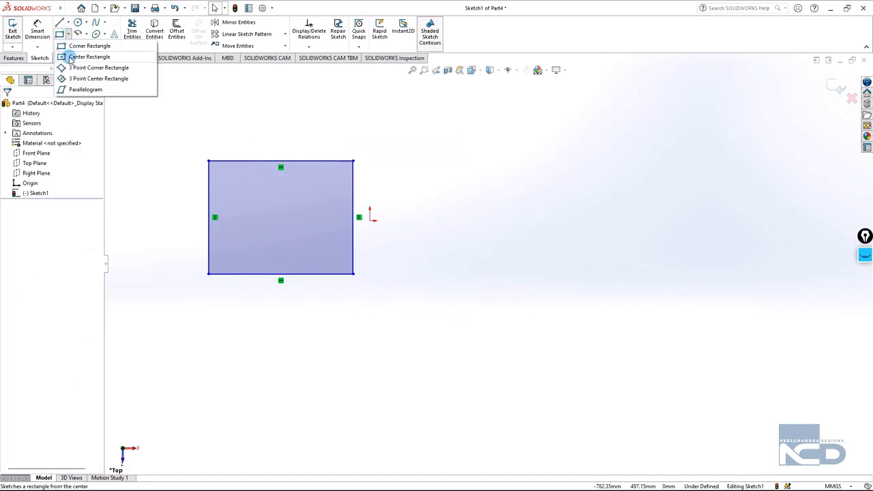
pyautogui.click(88, 57)
pyautogui.moveTo(587, 221)
pyautogui.mouseDown()
pyautogui.moveTo(641, 221)
pyautogui.moveTo(655, 141)
pyautogui.moveTo(697, 115)
pyautogui.mouseUp()
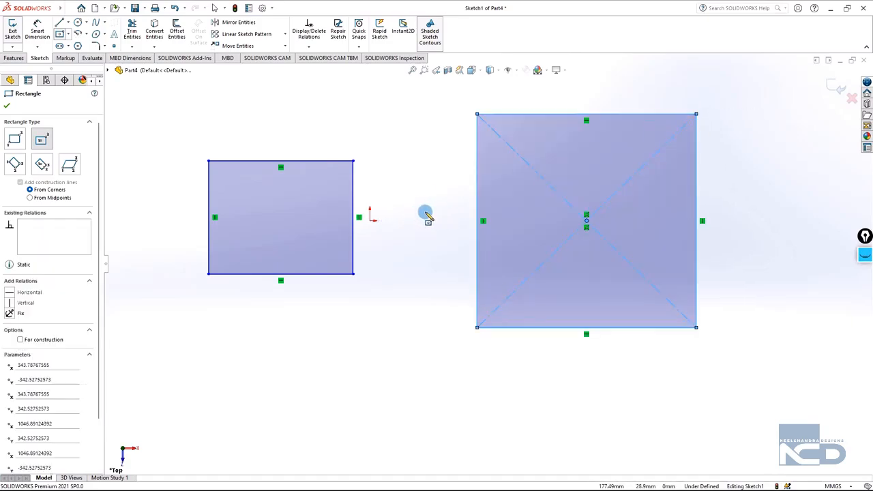
pyautogui.press('Escape')
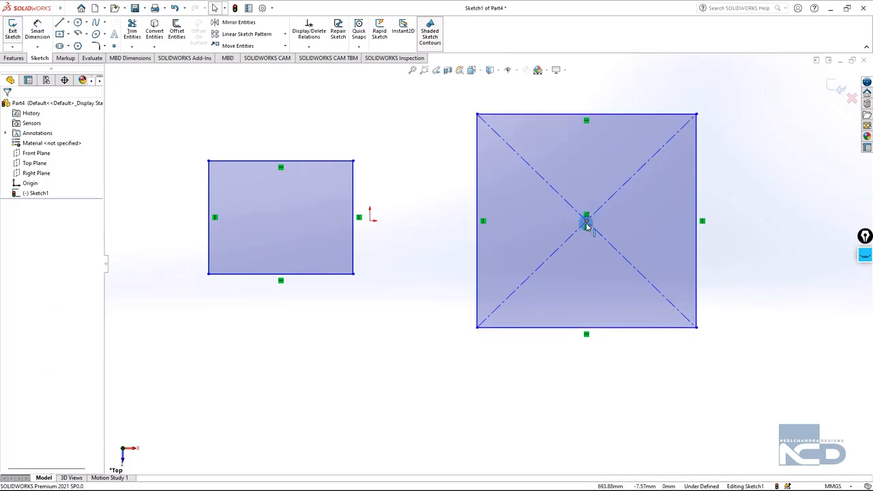
# Step: Sketch a tilted 3 point corner rectangle about 526 mm by 716 mm, below and to the left of the corner rectangle
pyautogui.scroll(3, 587, 226)
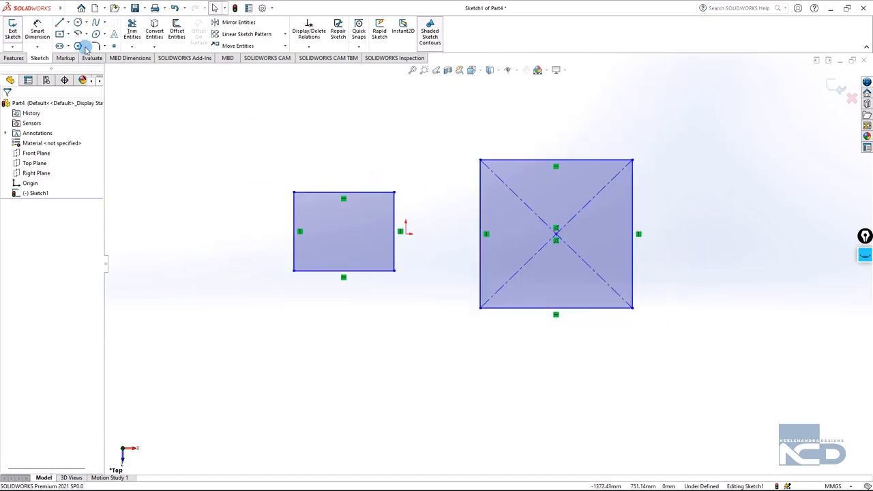
pyautogui.click(69, 34)
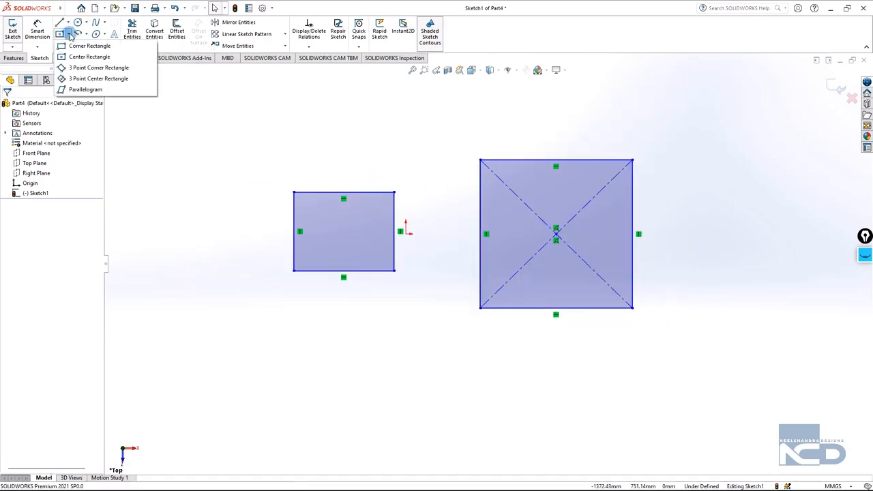
pyautogui.click(75, 66)
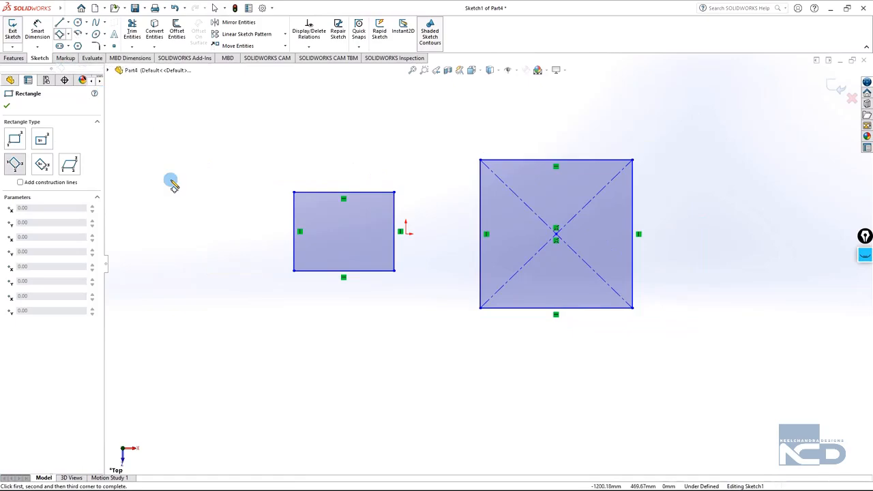
pyautogui.click(221, 400)
pyautogui.click(314, 338)
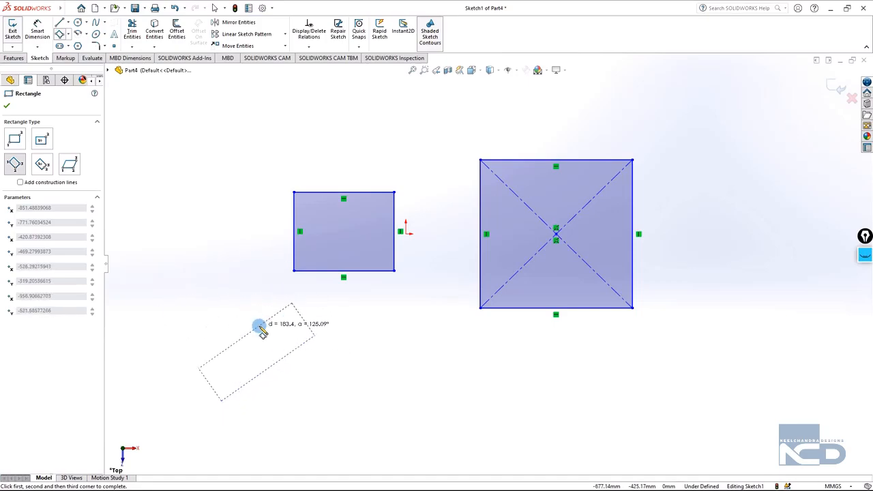
pyautogui.click(192, 235)
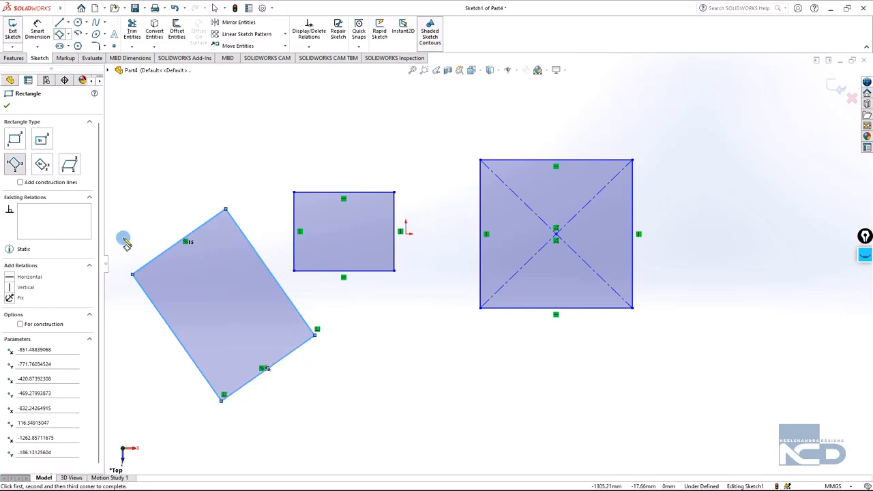
# Step: Sketch a horizontal 3 point center rectangle about 857 mm wide and 450 mm high above the tilted rectangle
pyautogui.click(70, 36)
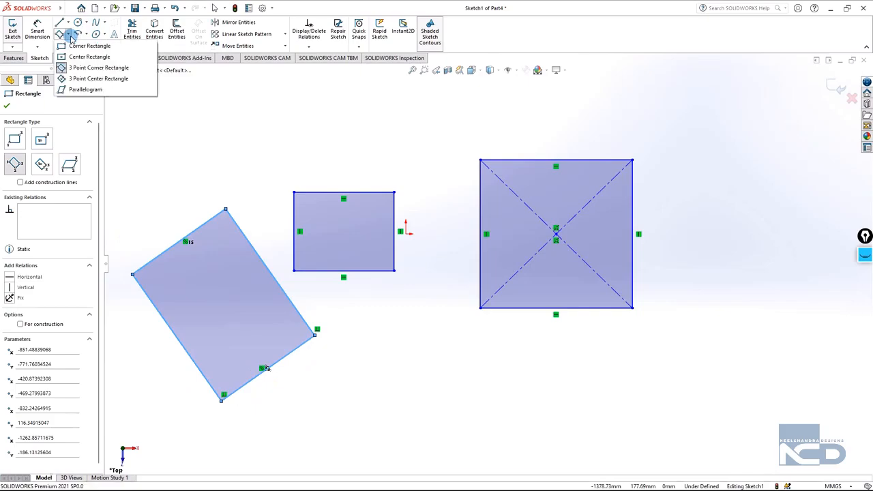
pyautogui.click(75, 80)
pyautogui.click(240, 130)
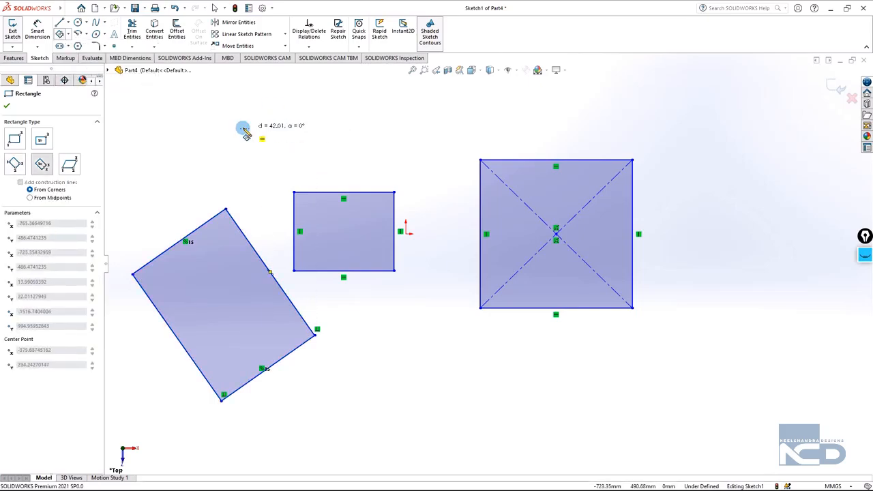
pyautogui.click(333, 130)
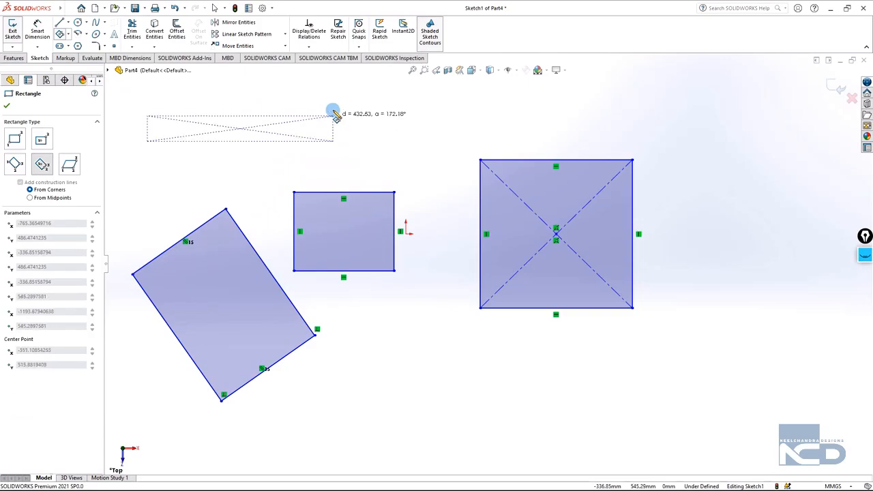
pyautogui.click(334, 80)
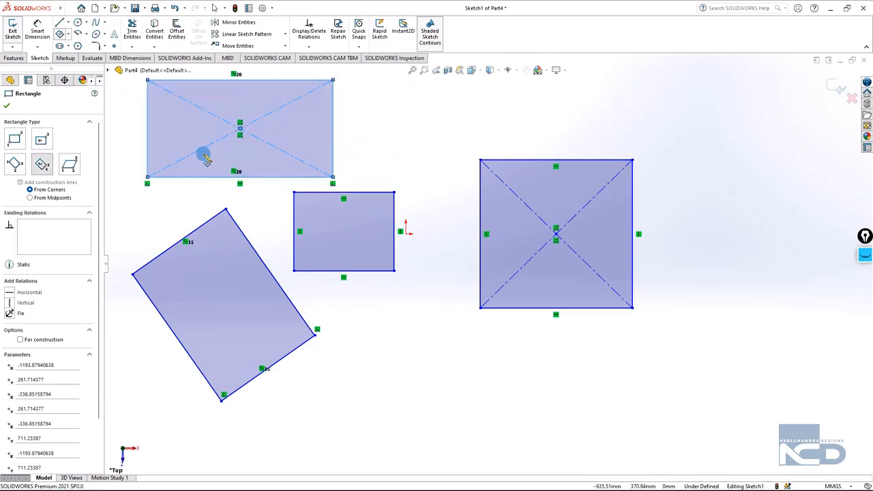
pyautogui.click(69, 34)
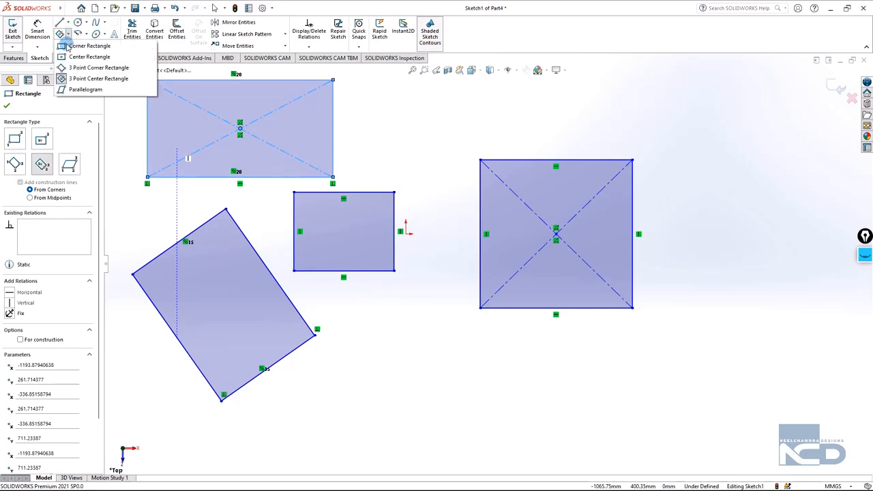
pyautogui.click(73, 91)
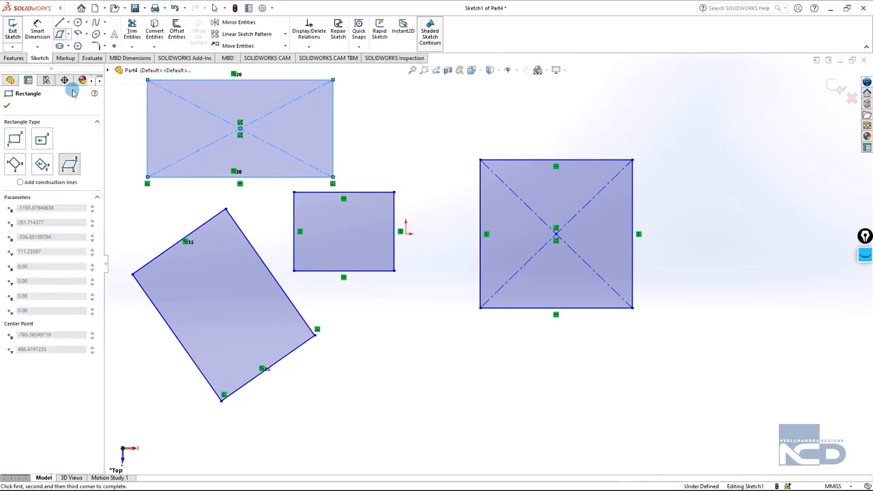
pyautogui.click(71, 35)
pyautogui.click(72, 90)
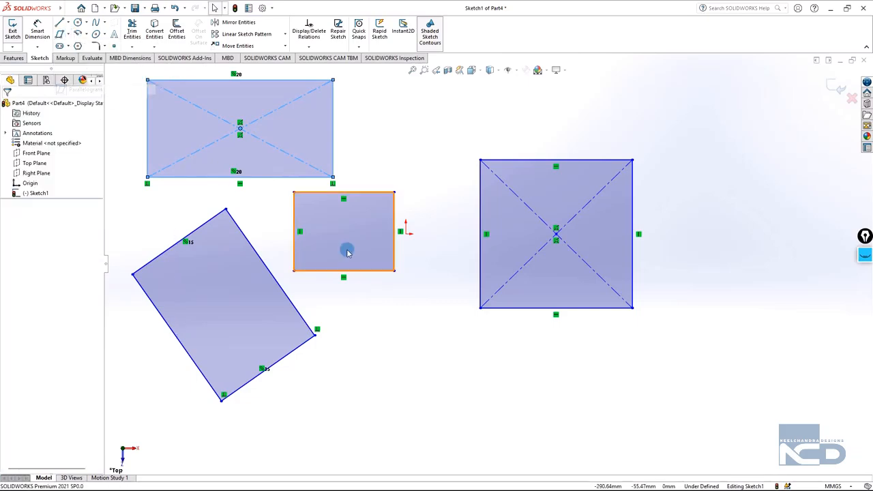
pyautogui.click(462, 343)
# Step: Sketch a parallelogram with a horizontal base about 972 mm long, leaning right, to the right of the square-like center rectangle
pyautogui.scroll(4, 457, 350)
pyautogui.scroll(-2, 654, 254)
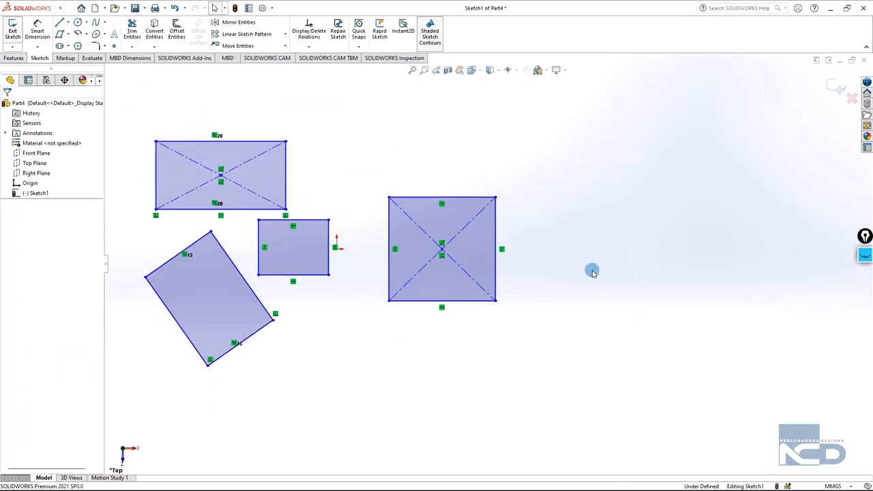
pyautogui.click(71, 35)
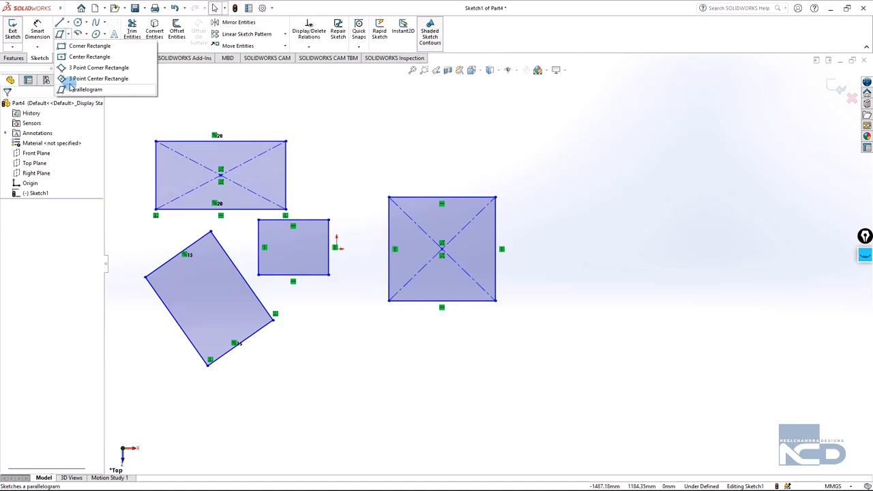
pyautogui.click(72, 90)
pyautogui.click(578, 261)
pyautogui.click(726, 261)
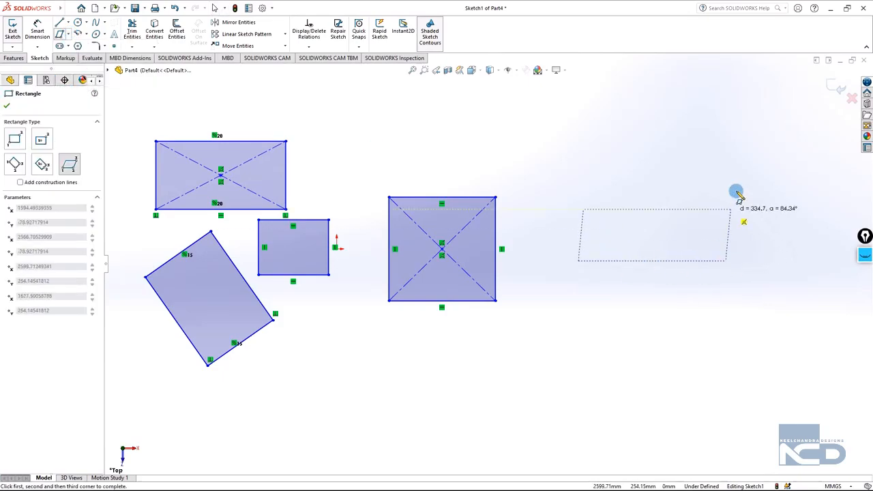
pyautogui.click(770, 123)
pyautogui.press('Escape')
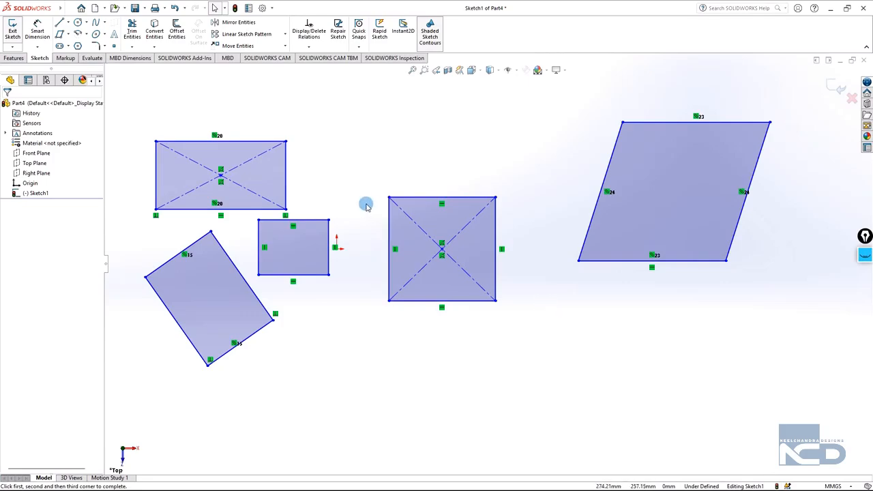
# Step: Sketch a corner rectangle without construction lines in the free area below the center rectangle
pyautogui.press('f')
pyautogui.click(68, 36)
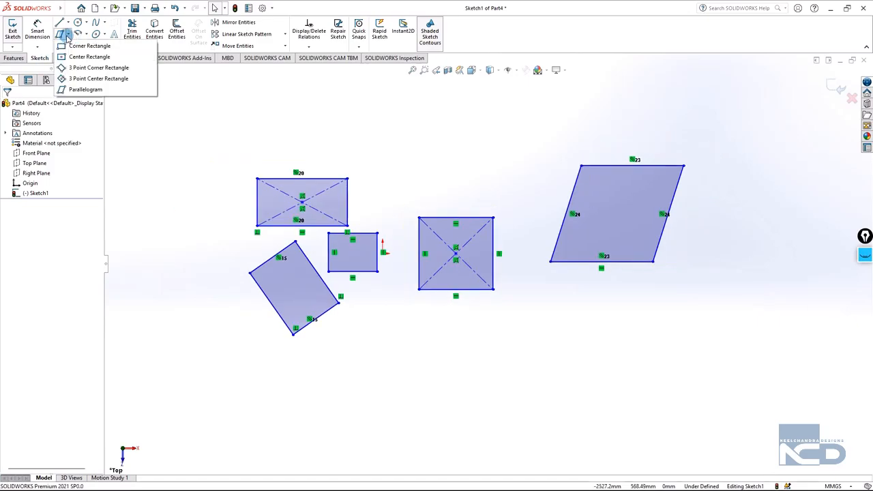
pyautogui.click(75, 46)
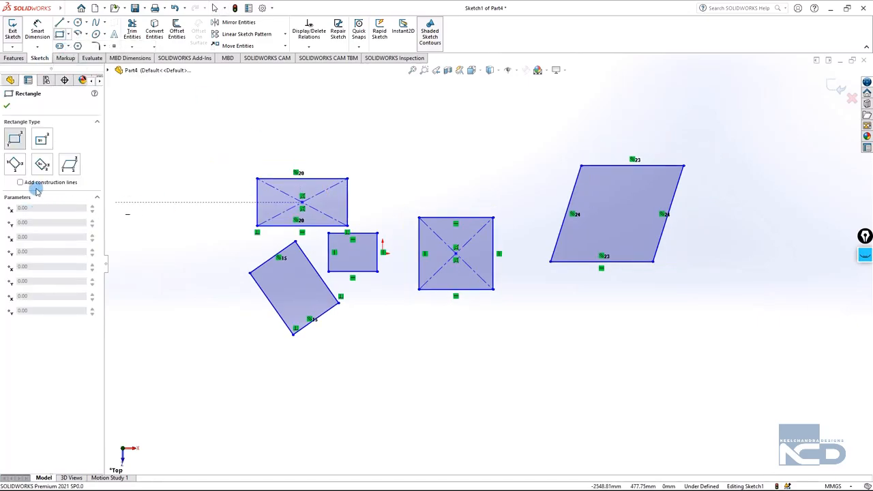
pyautogui.click(432, 337)
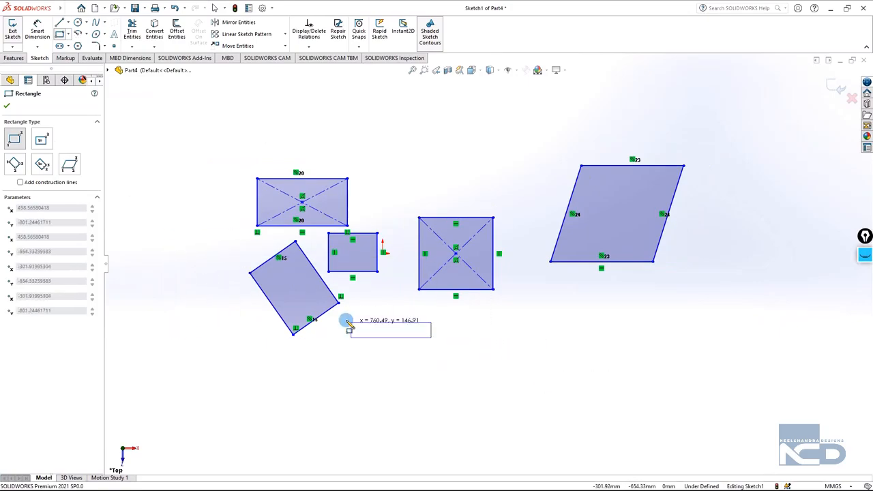
pyautogui.click(523, 389)
pyautogui.press('Escape')
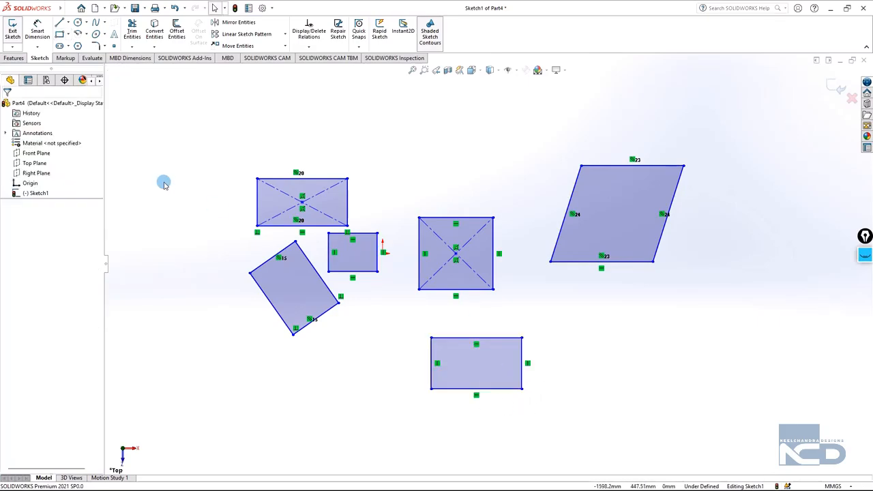
# Step: Sketch a center rectangle with construction lines from midpoints, above and to the left of the existing shapes
pyautogui.click(69, 33)
pyautogui.click(85, 54)
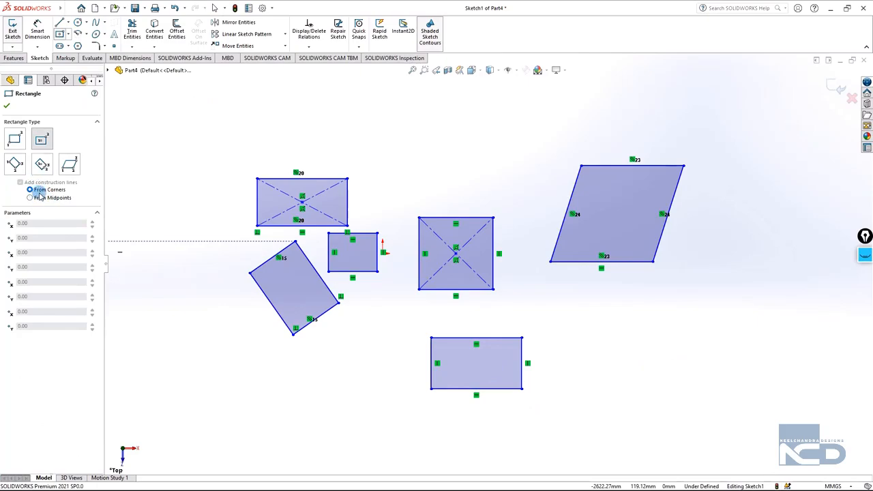
pyautogui.scroll(1, 319, 209)
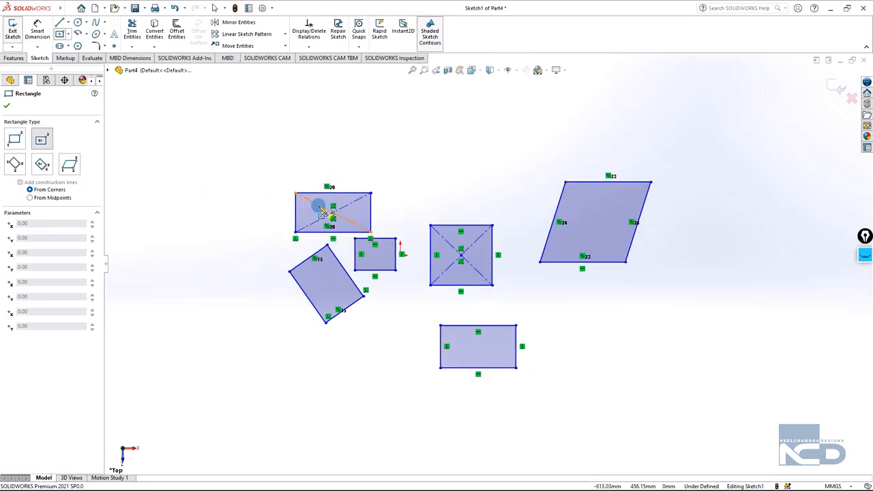
pyautogui.scroll(-2, 318, 206)
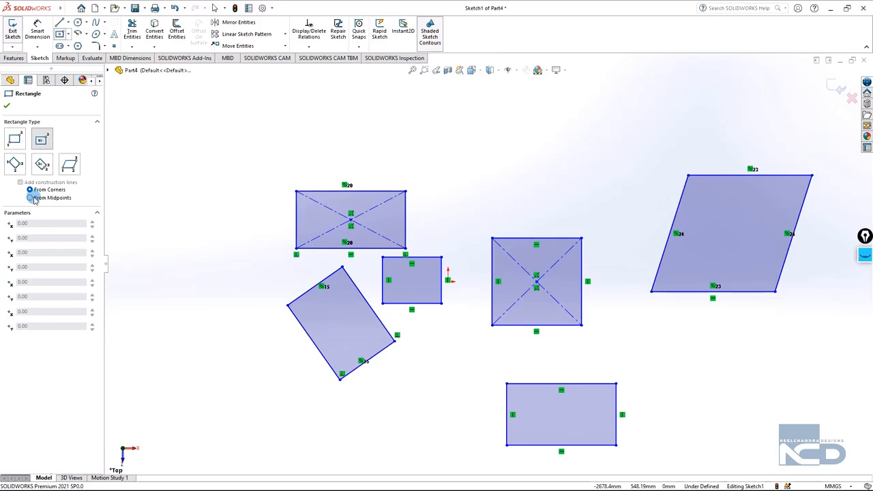
pyautogui.click(214, 145)
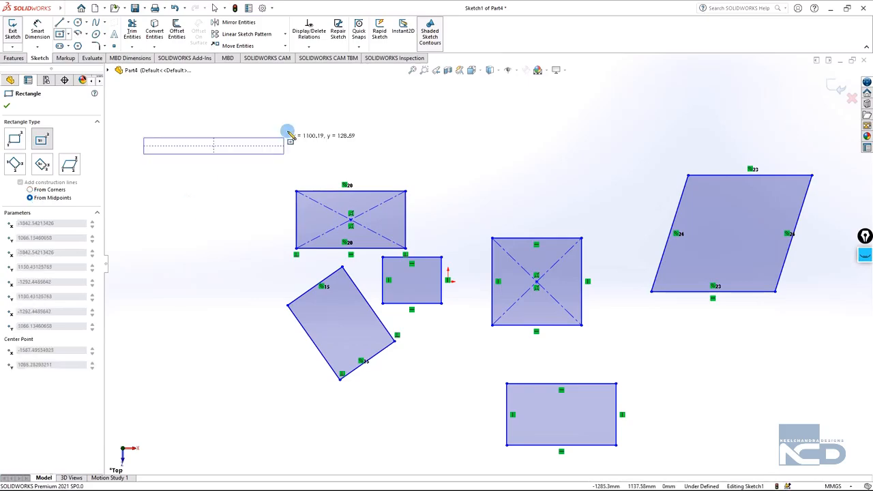
pyautogui.click(289, 94)
pyautogui.press('Escape')
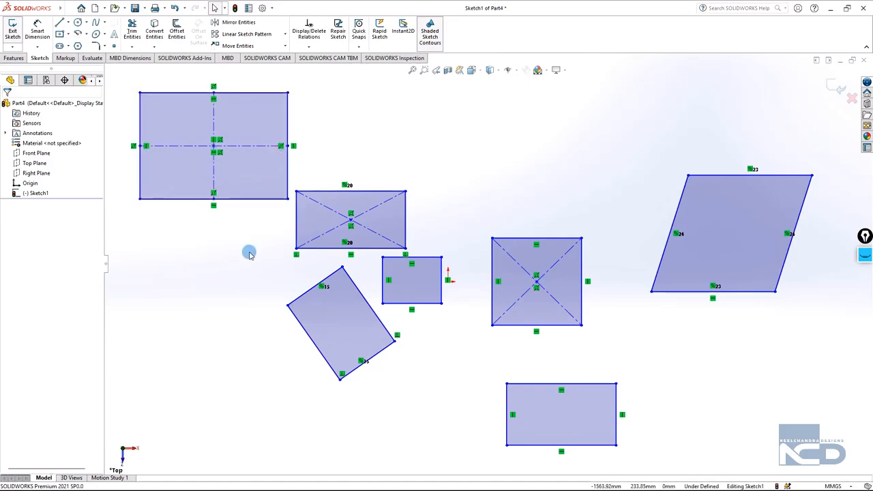
# Step: Sketch a corner rectangle about 1214 mm wide with construction lines from corners, below the midpoint-line rectangle
pyautogui.press('f')
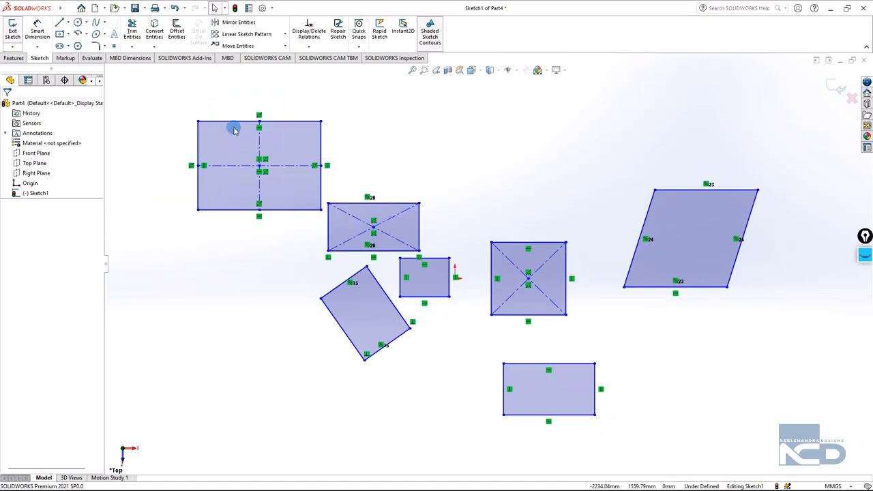
pyautogui.click(60, 32)
pyautogui.click(39, 198)
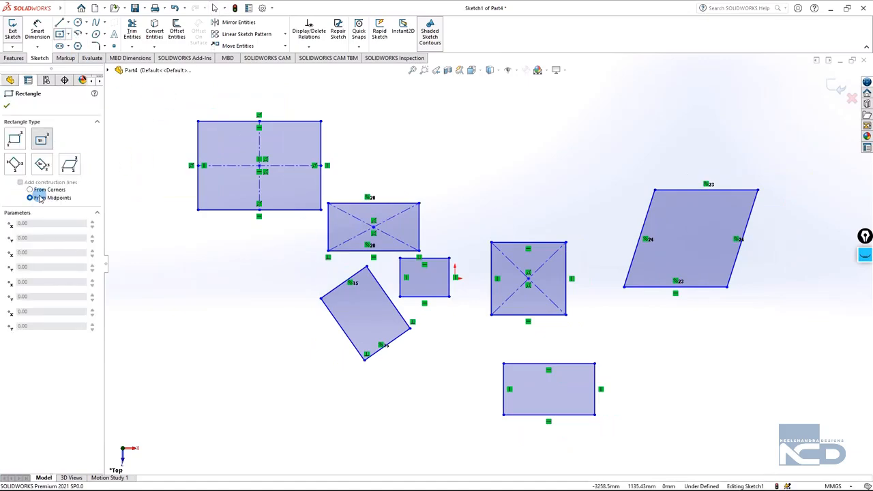
pyautogui.click(14, 140)
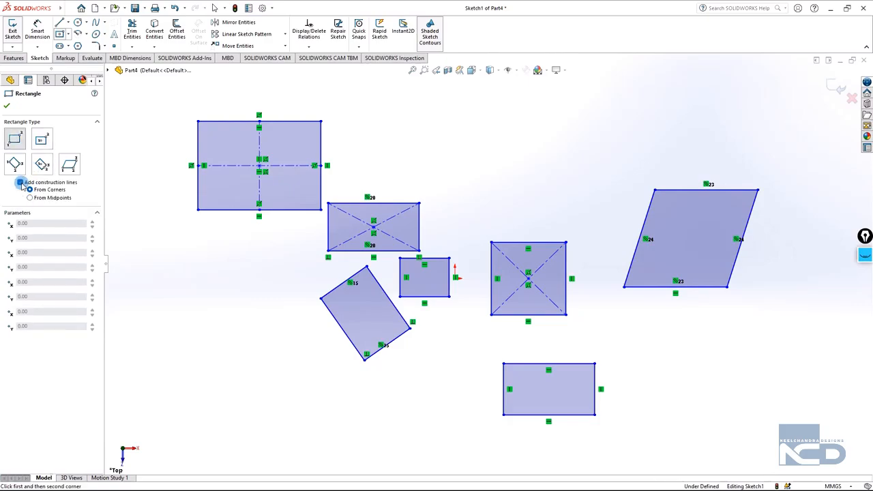
pyautogui.moveTo(130, 247)
pyautogui.mouseDown()
pyautogui.moveTo(189, 283)
pyautogui.moveTo(260, 352)
pyautogui.mouseUp()
pyautogui.press('Escape')
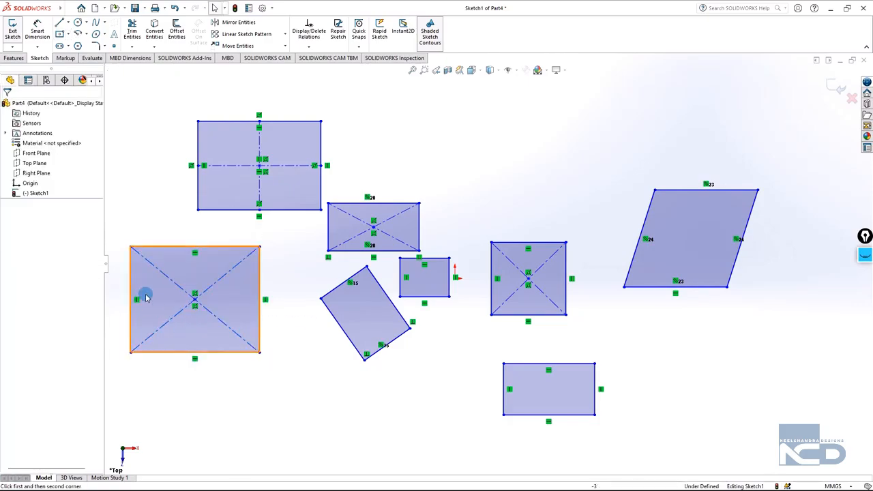
# Step: Convert the top edge of the new corner rectangle with diagonals into a construction line
pyautogui.click(155, 248)
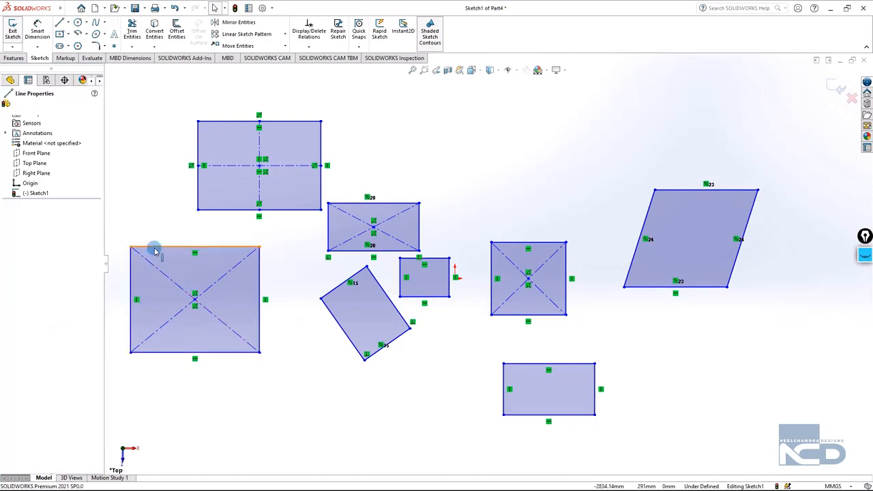
pyautogui.click(20, 250)
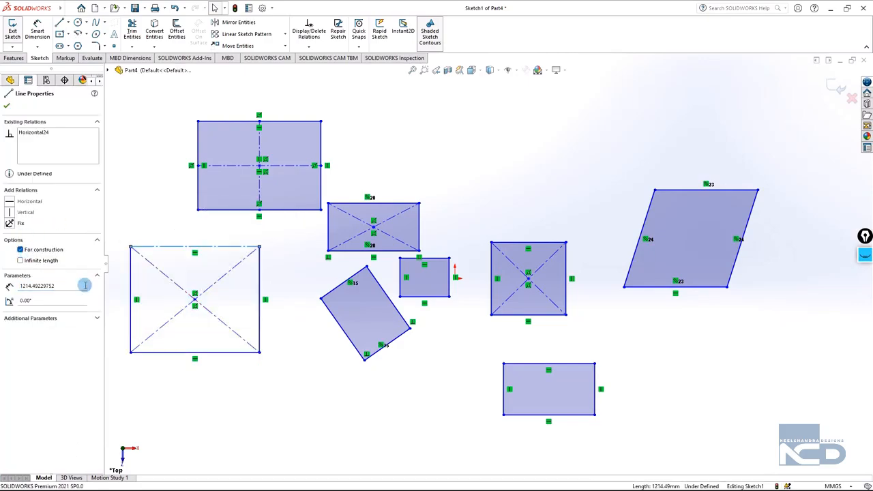
pyautogui.click(170, 255)
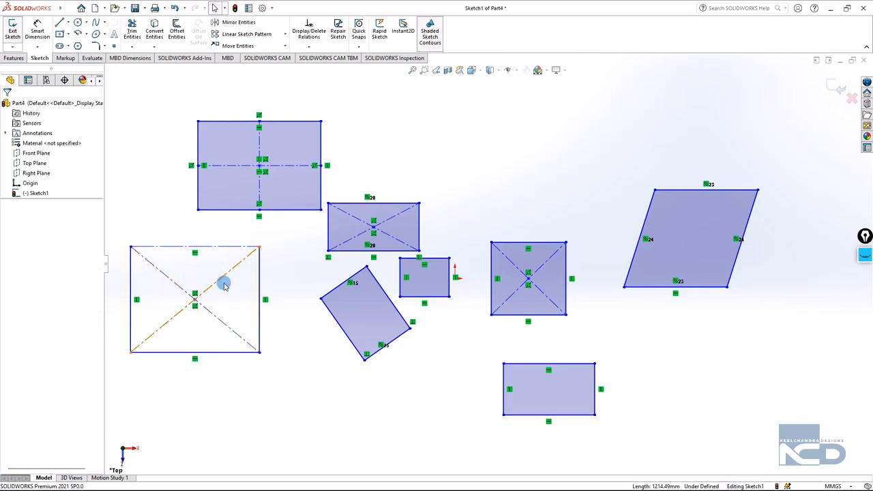